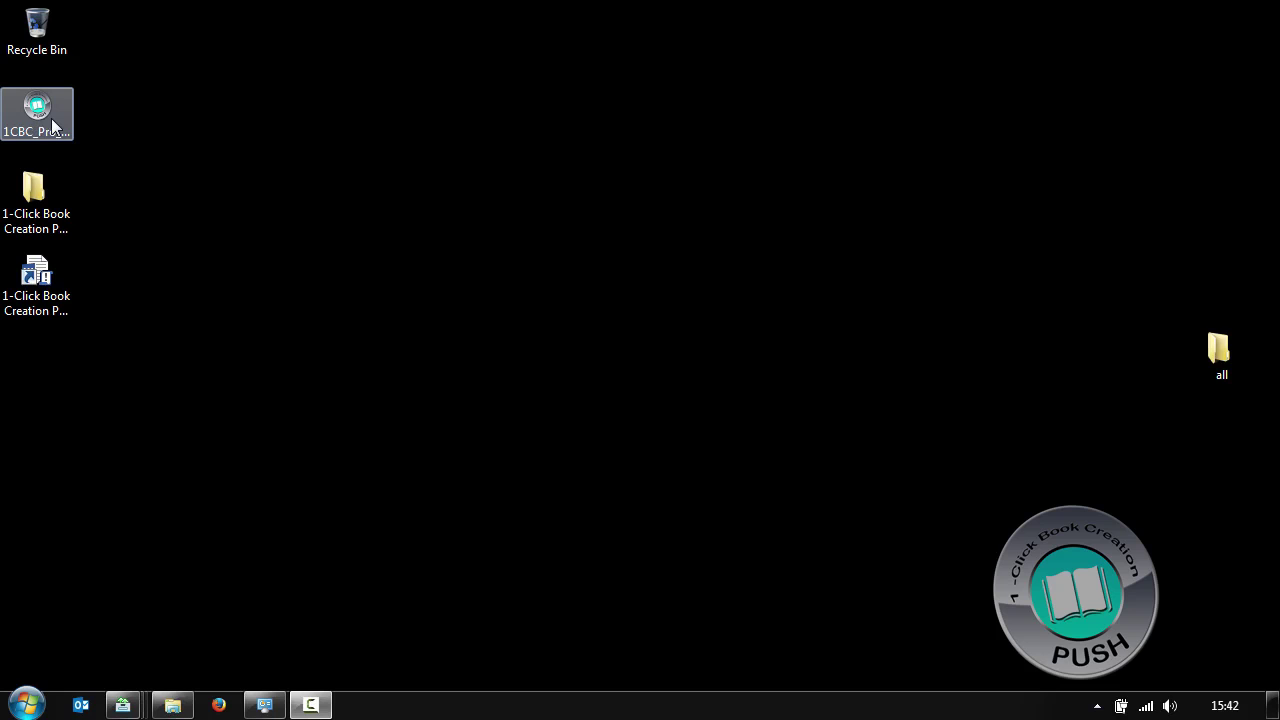
- Move the 1CBC_Pro file to the Recycle Bin and launch 1-Click Book Creation Pro from its desktop shortcut
drag(52, 125, 28, 40)
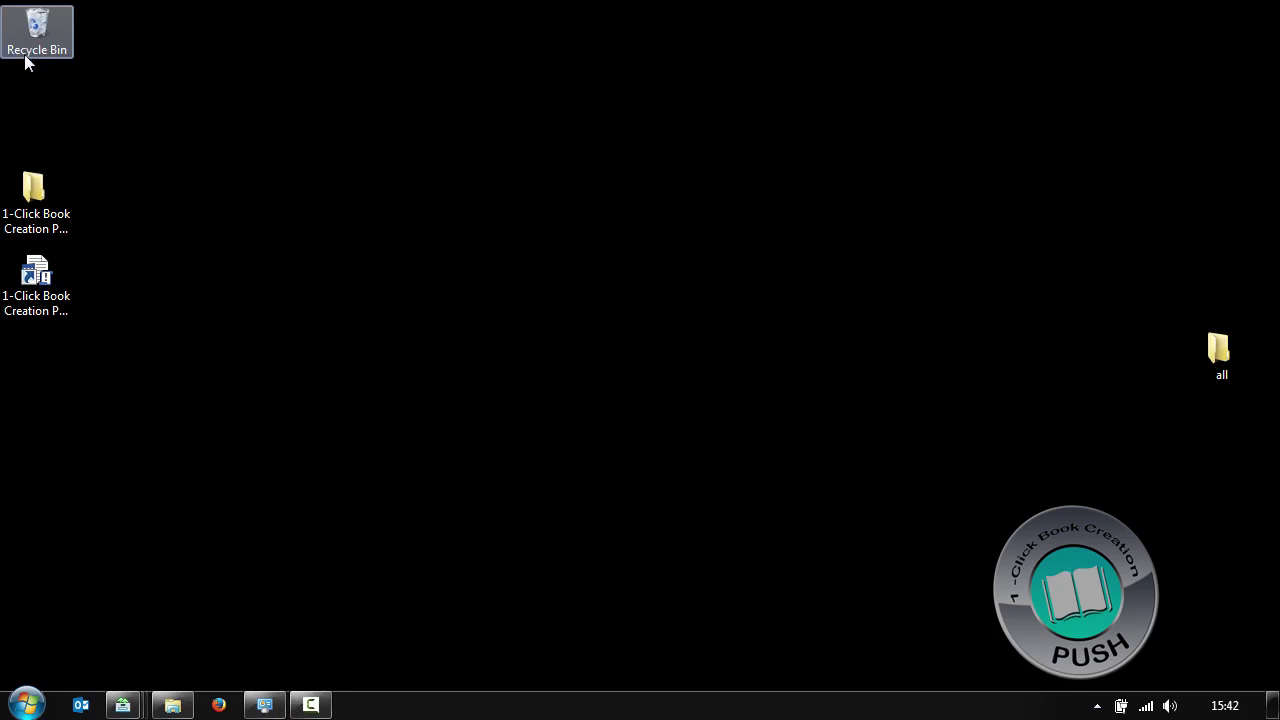
double_click(40, 282)
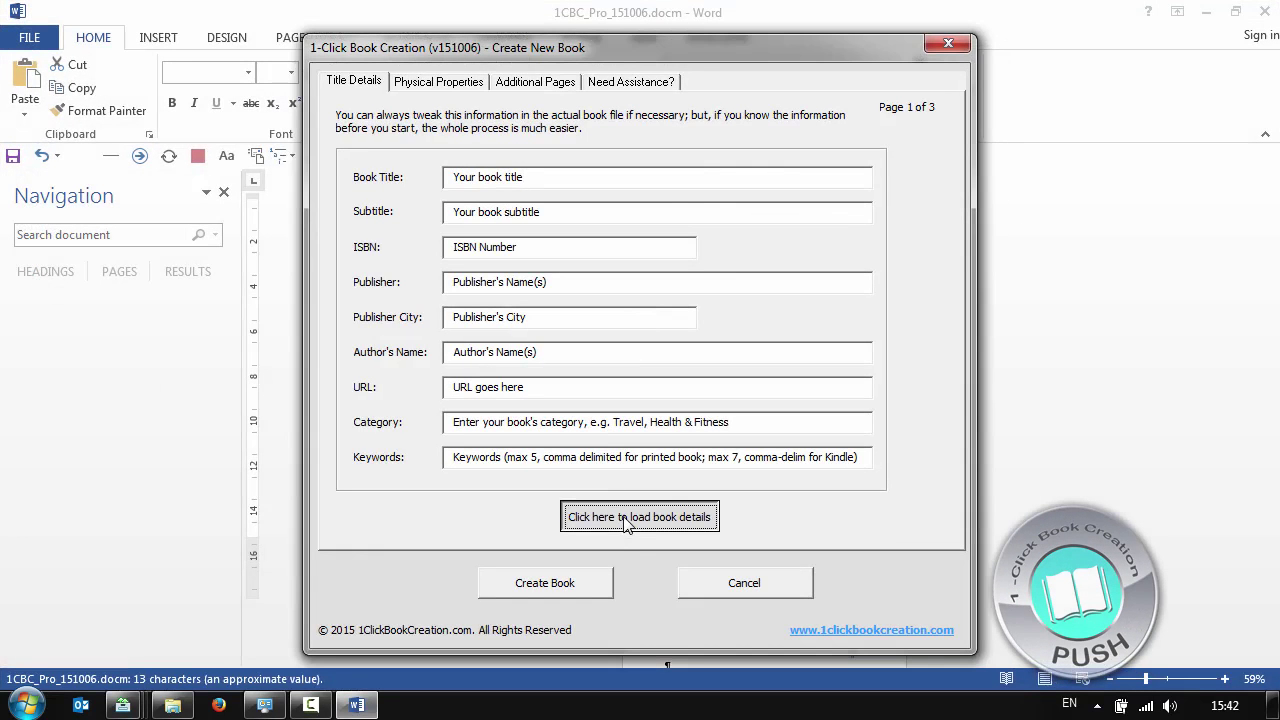
- Load the book details from Delim ConvFormat.txt in the 02 VBA templates folder
click(623, 515)
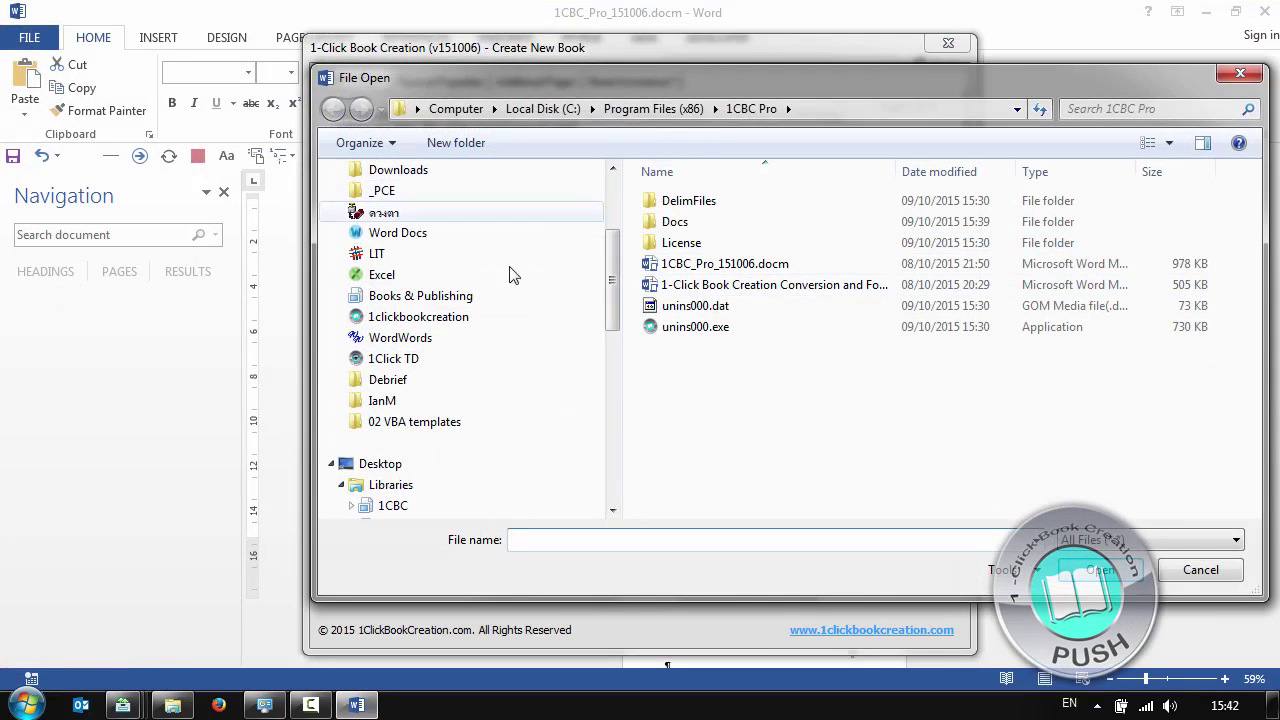
click(447, 422)
scroll(750, 408, down, 6)
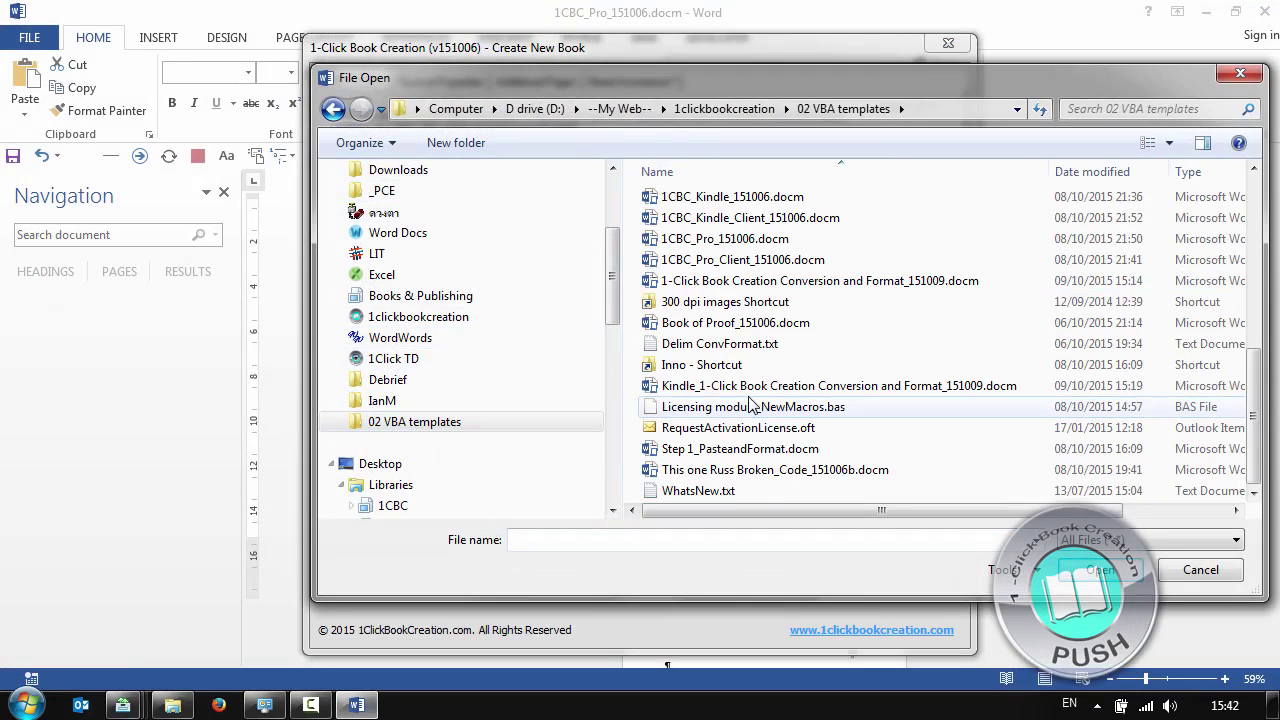
double_click(752, 344)
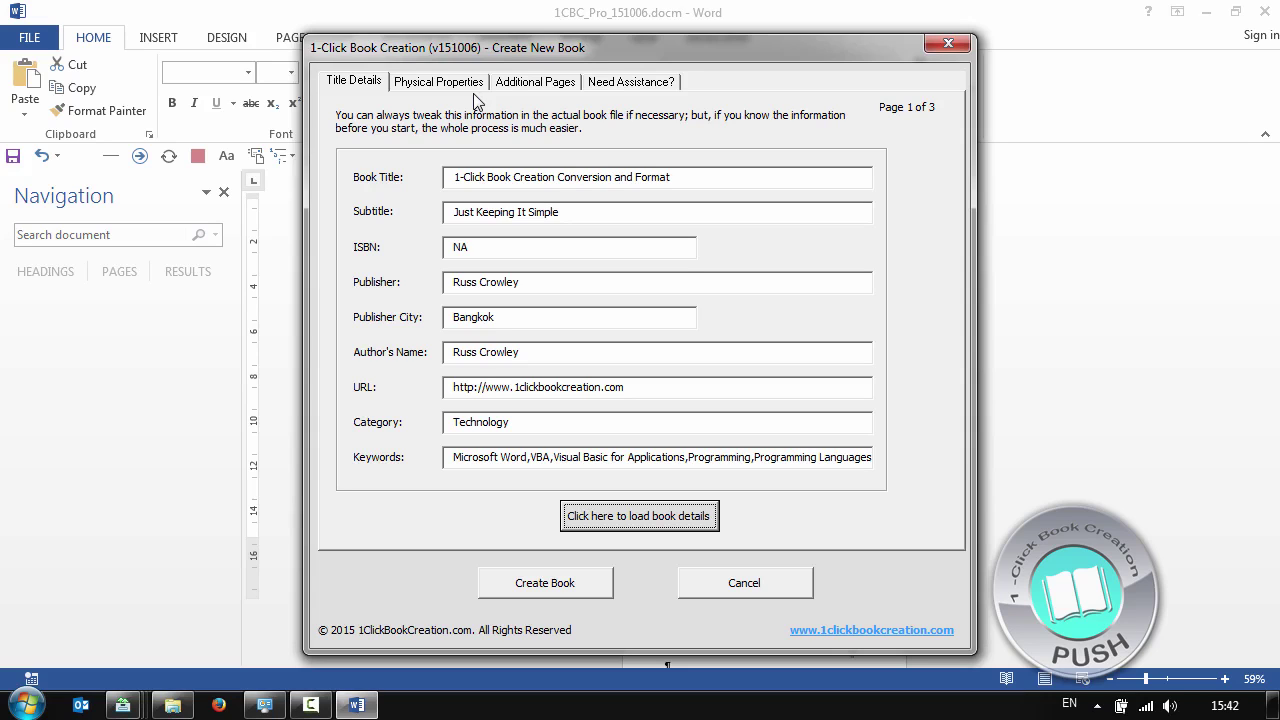
- Set the new book's size to 8 x 10 inches and its approximate number of pages to 100
click(462, 83)
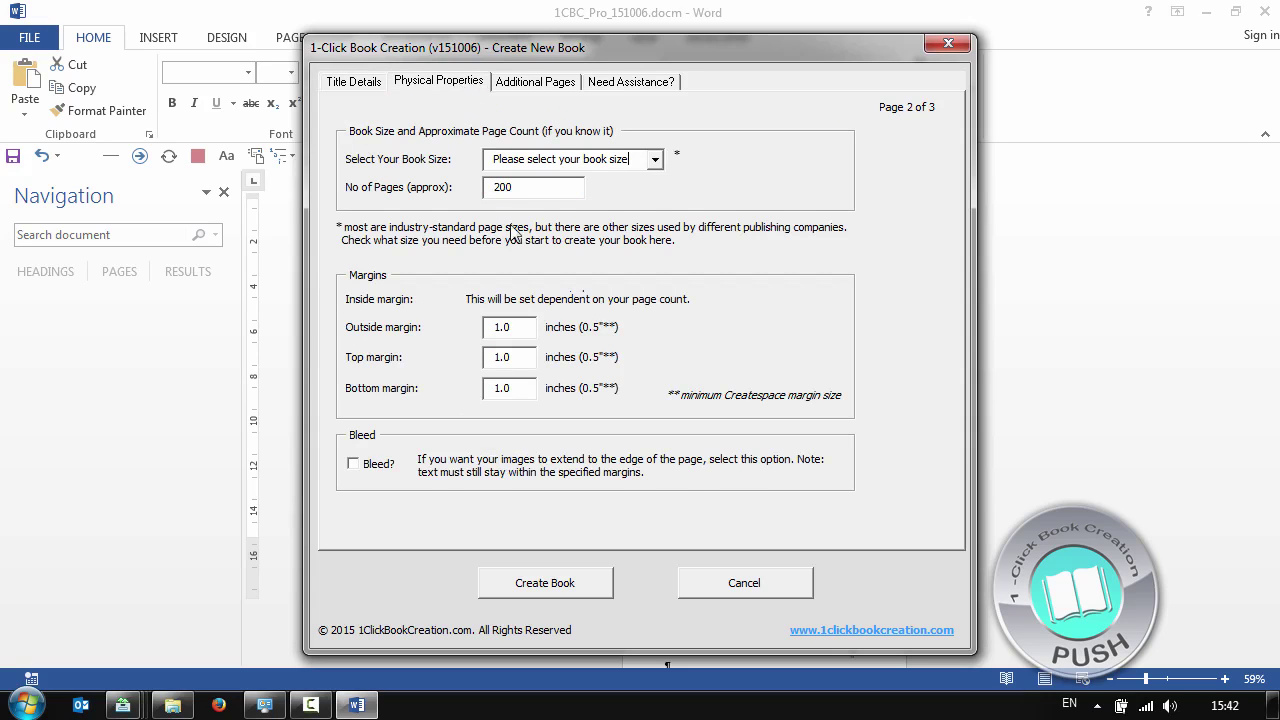
click(665, 168)
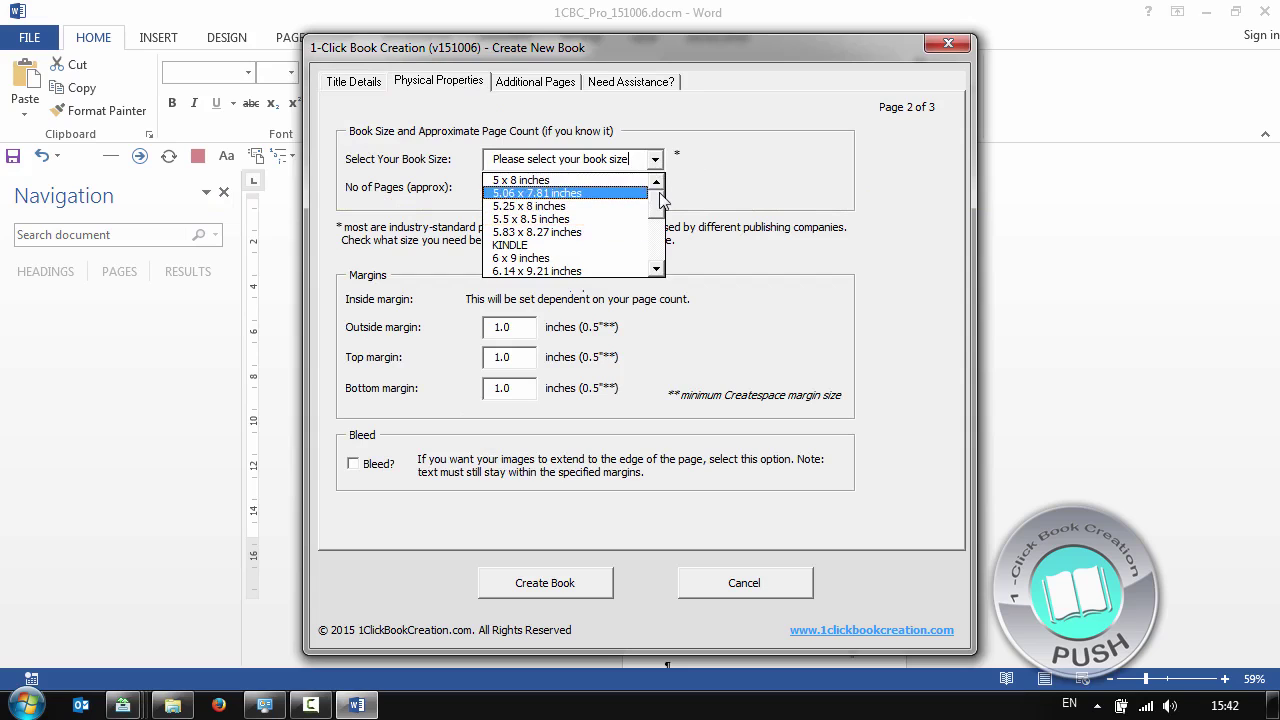
drag(658, 200, 662, 232)
click(590, 245)
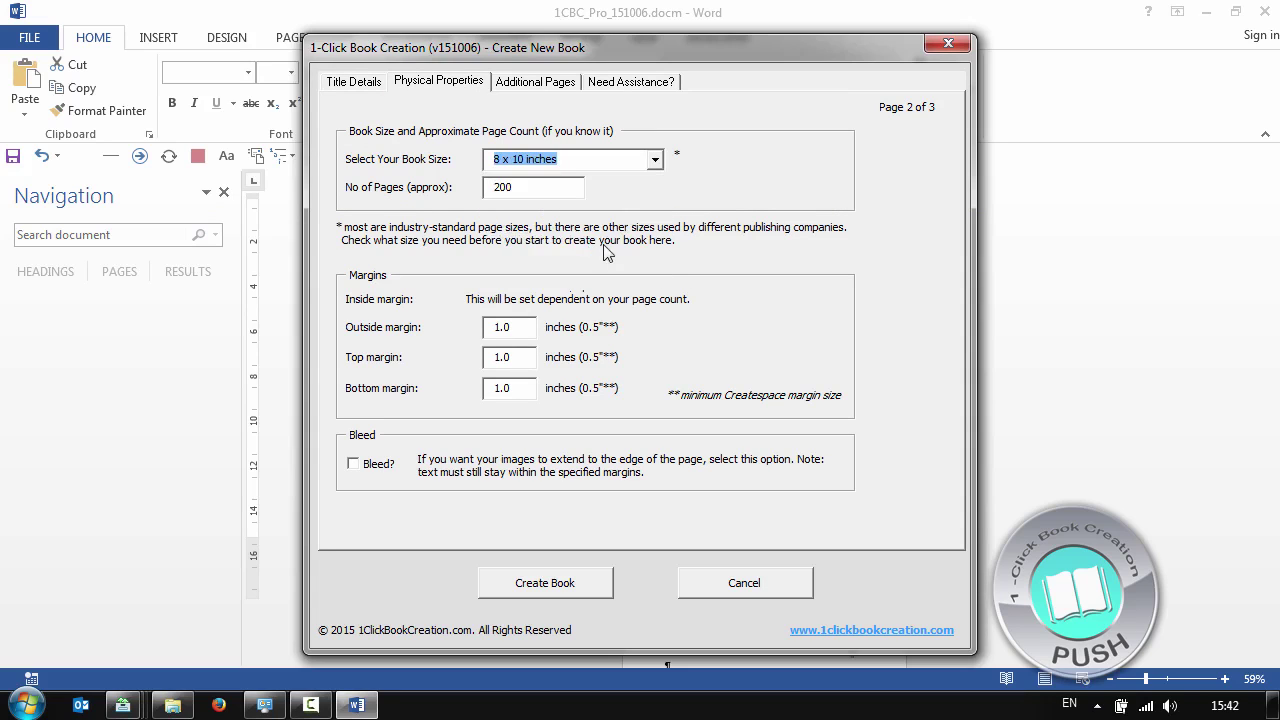
mouse_move(524, 186)
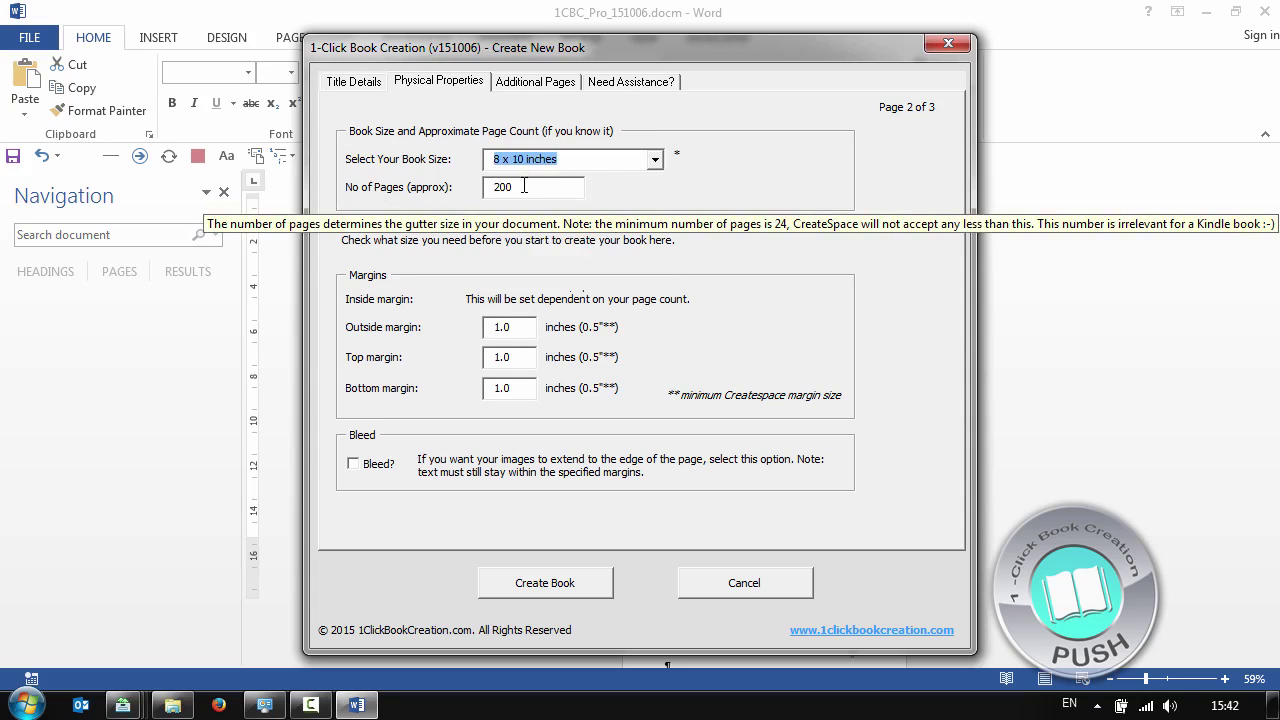
key(Tab)
text(100)
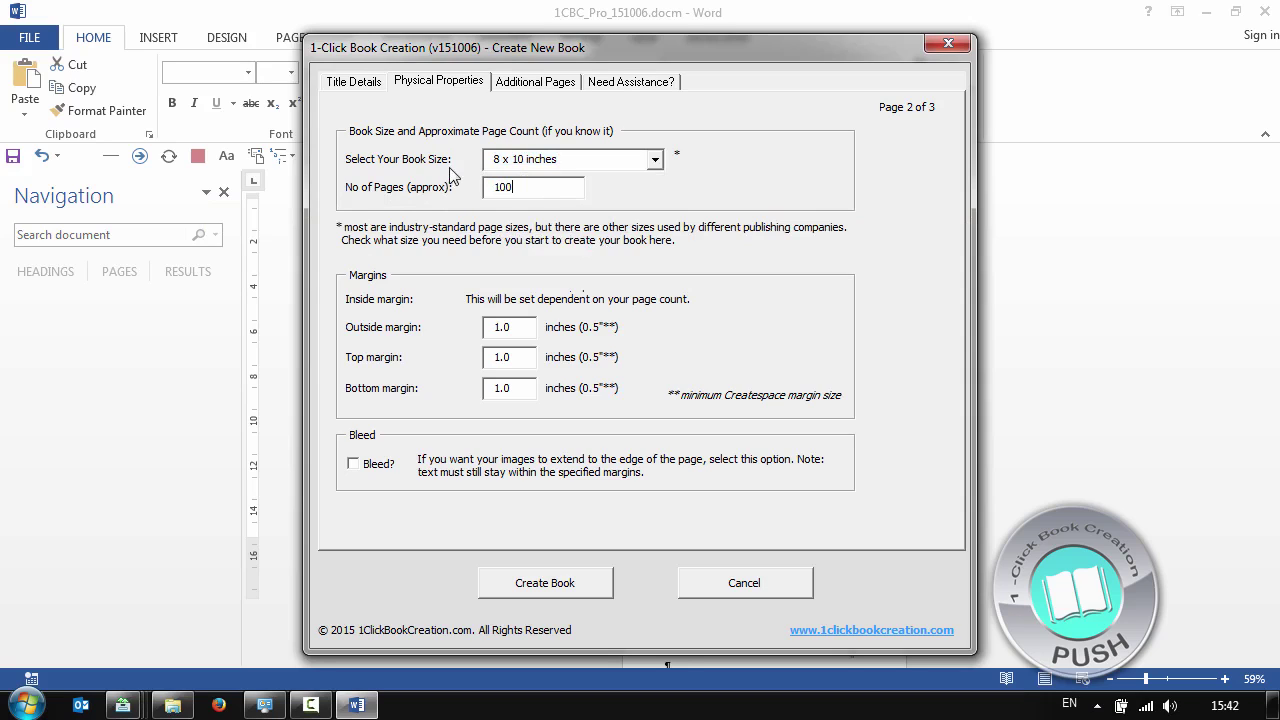
- Create the book and save it as 1-Click Book Creation Conversion and Format_151009.docm
click(540, 585)
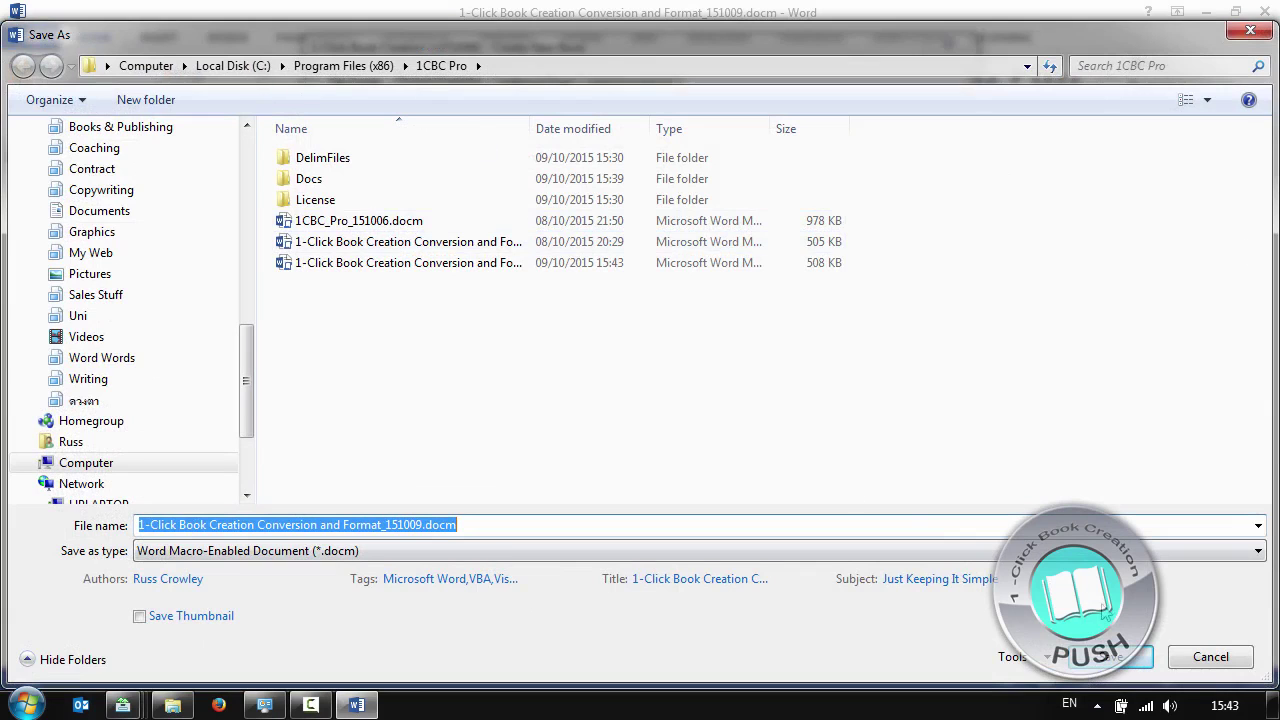
click(1108, 658)
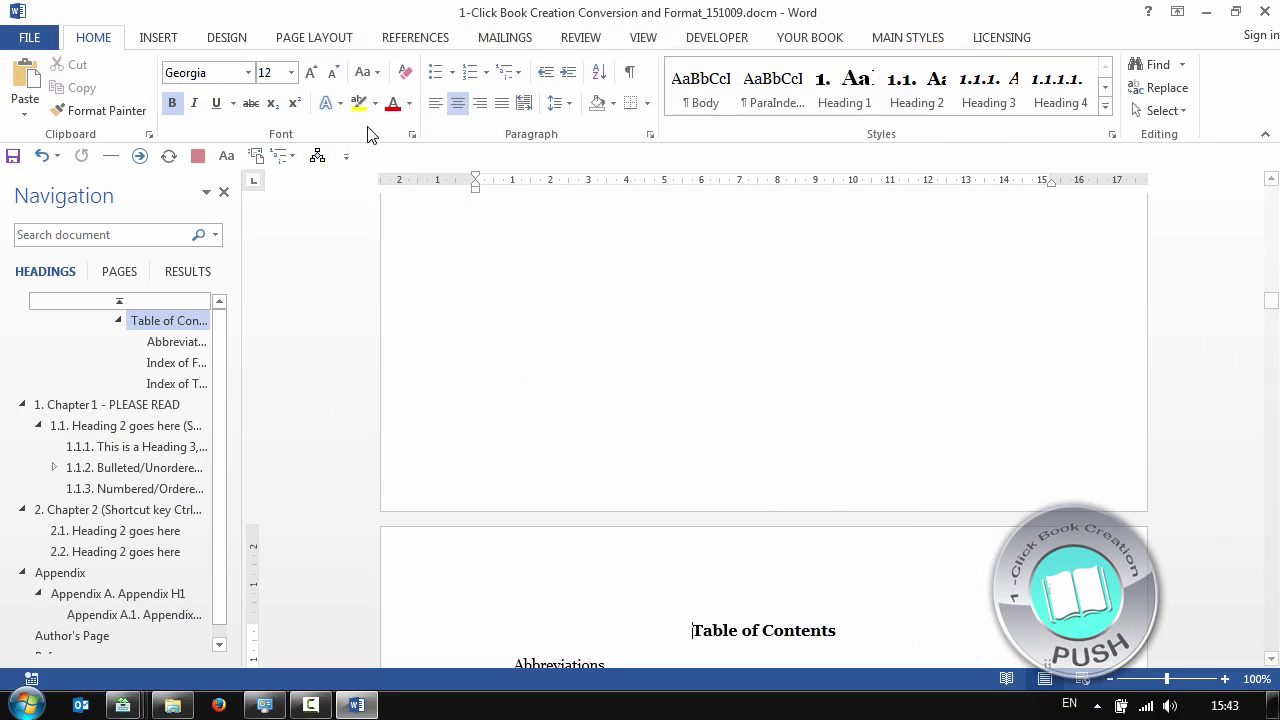
- Show the formatting marks and delete the sample content from below the Chapter 1 heading through the end of the appendix text
click(101, 406)
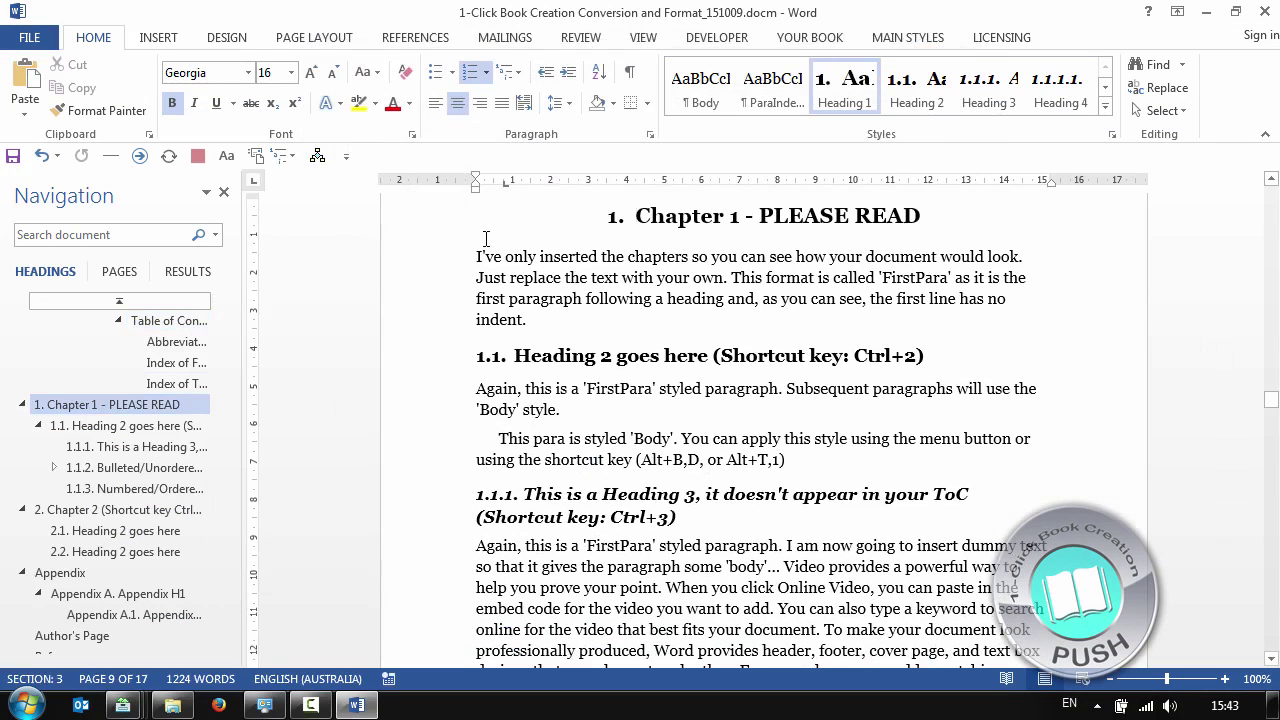
click(629, 72)
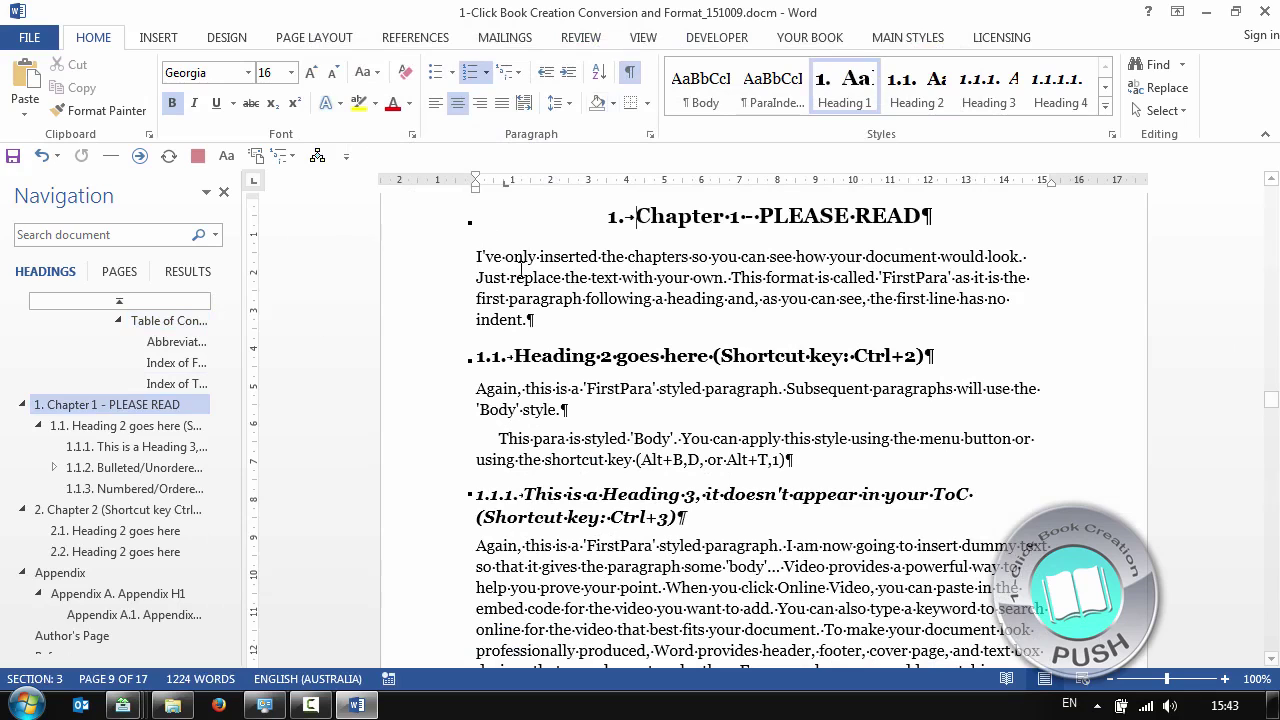
click(469, 256)
key(ctrl+shift+End)
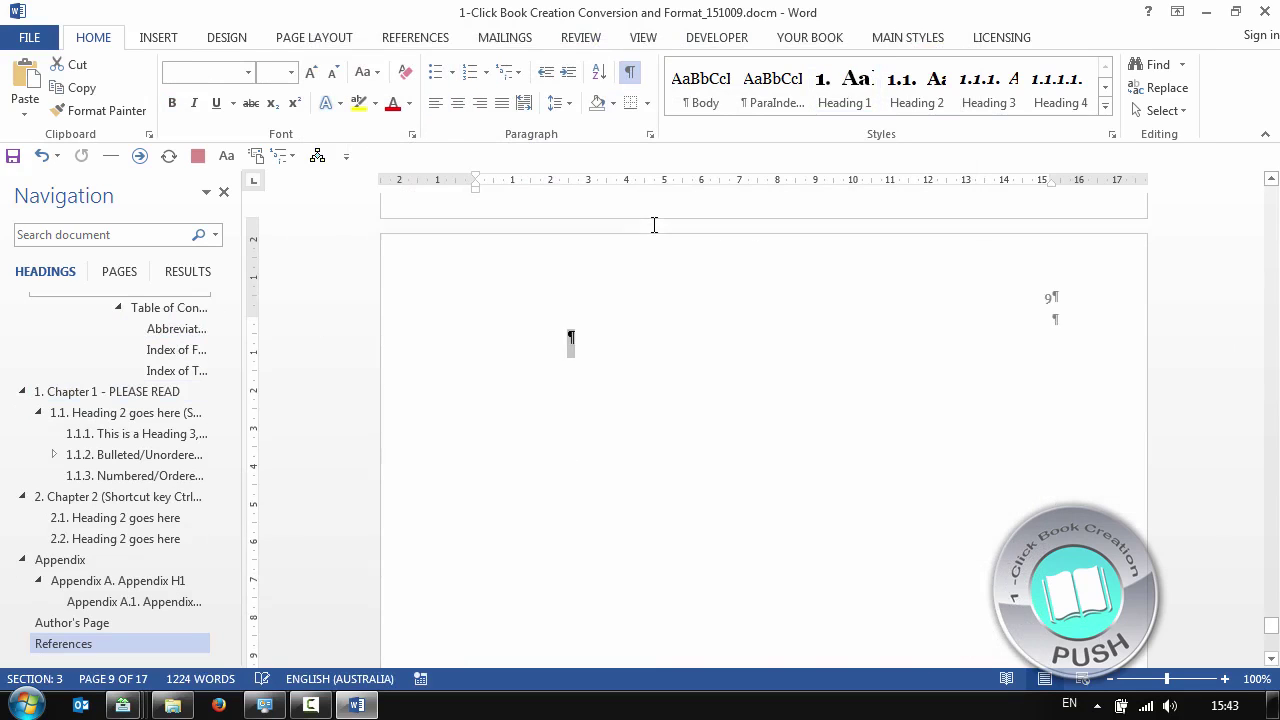
key(shift+Up)
key(shift+Up)
key(shift+Up)
key(shift+Up)
key(shift+Up)
key(shift+Up)
key(shift+Up)
key(shift+Up)
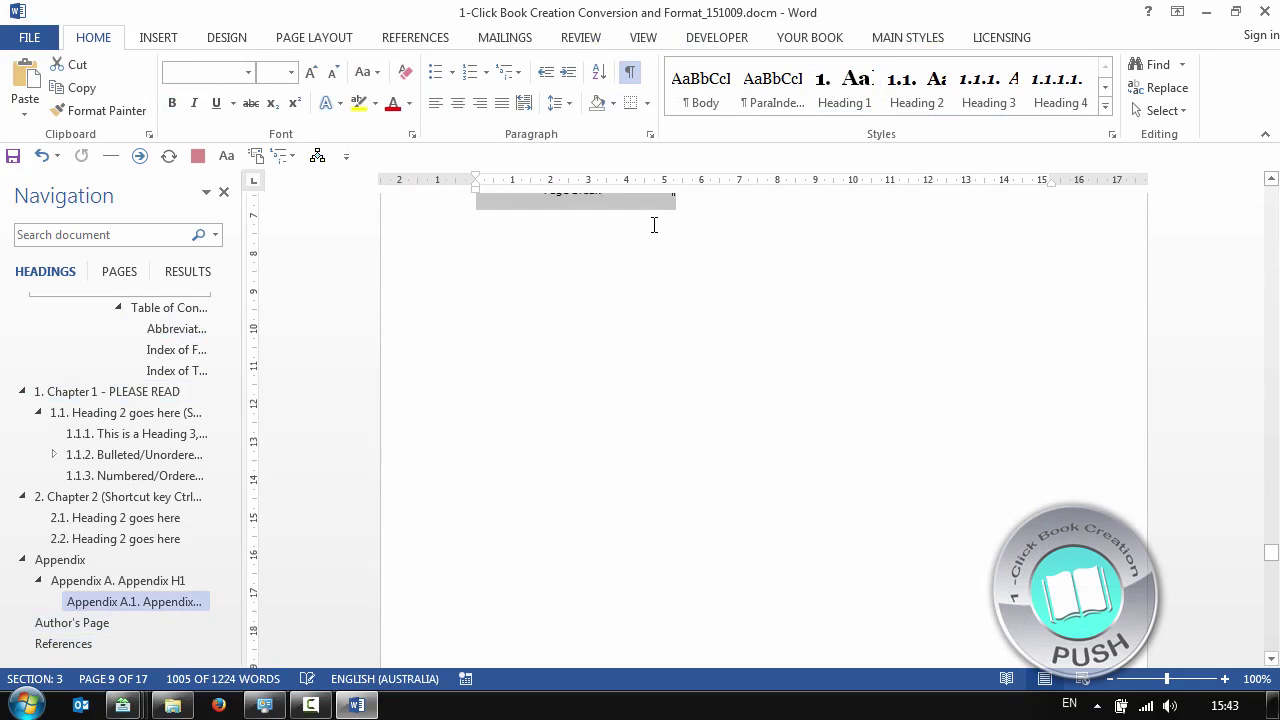
key(shift+Up)
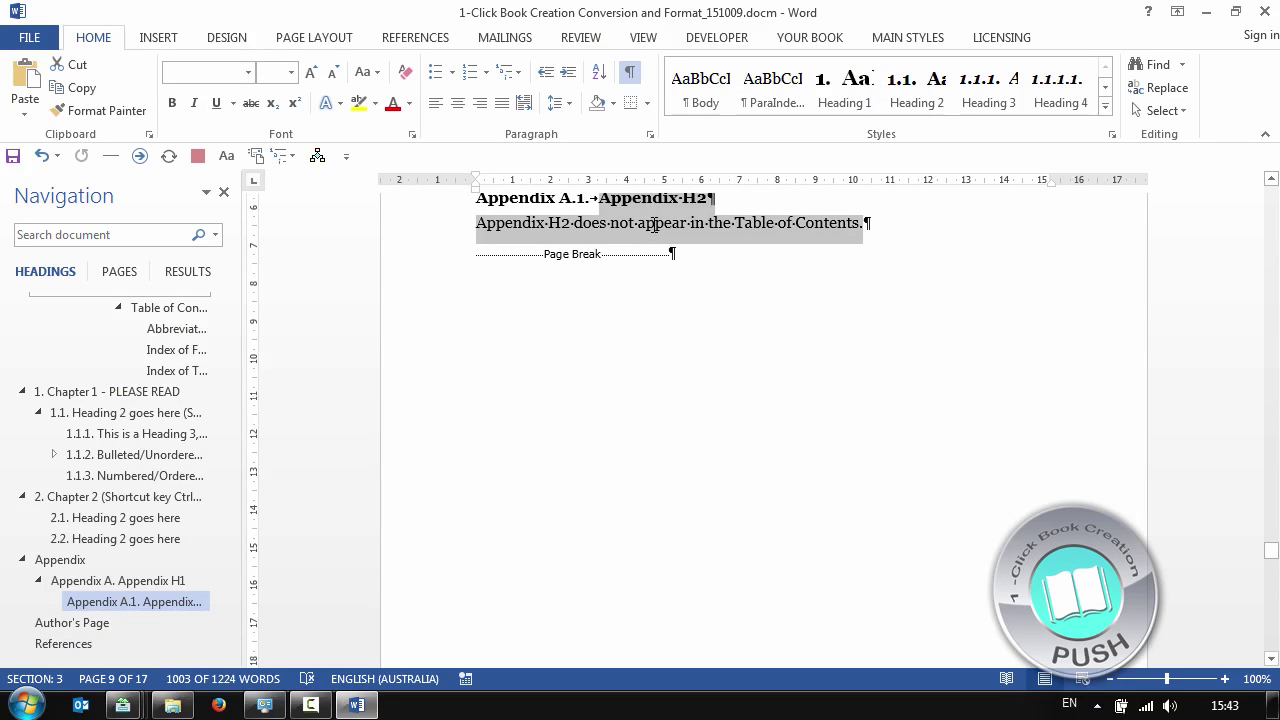
key(Delete)
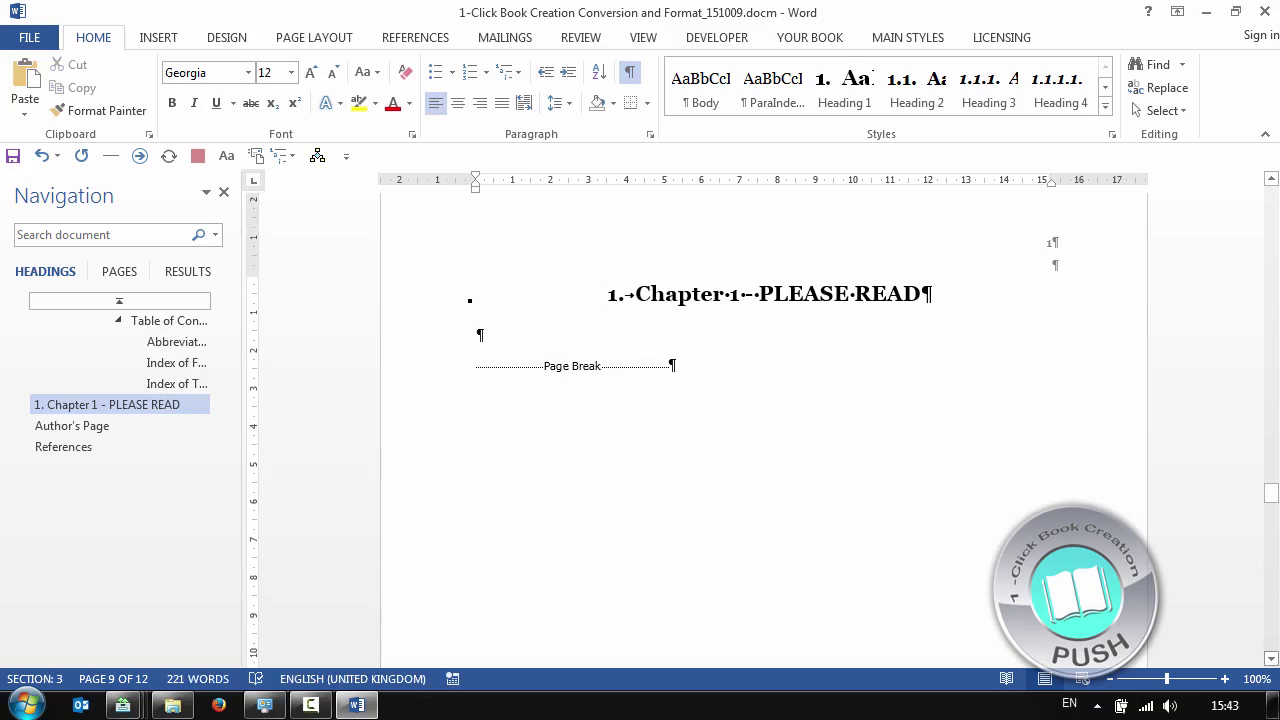
- Open the Step1 - Paste and Format document from the Docs folder in the desktop's 1-Click Book Creation Pro (Personal) folder
key(super+d)
click(57, 212)
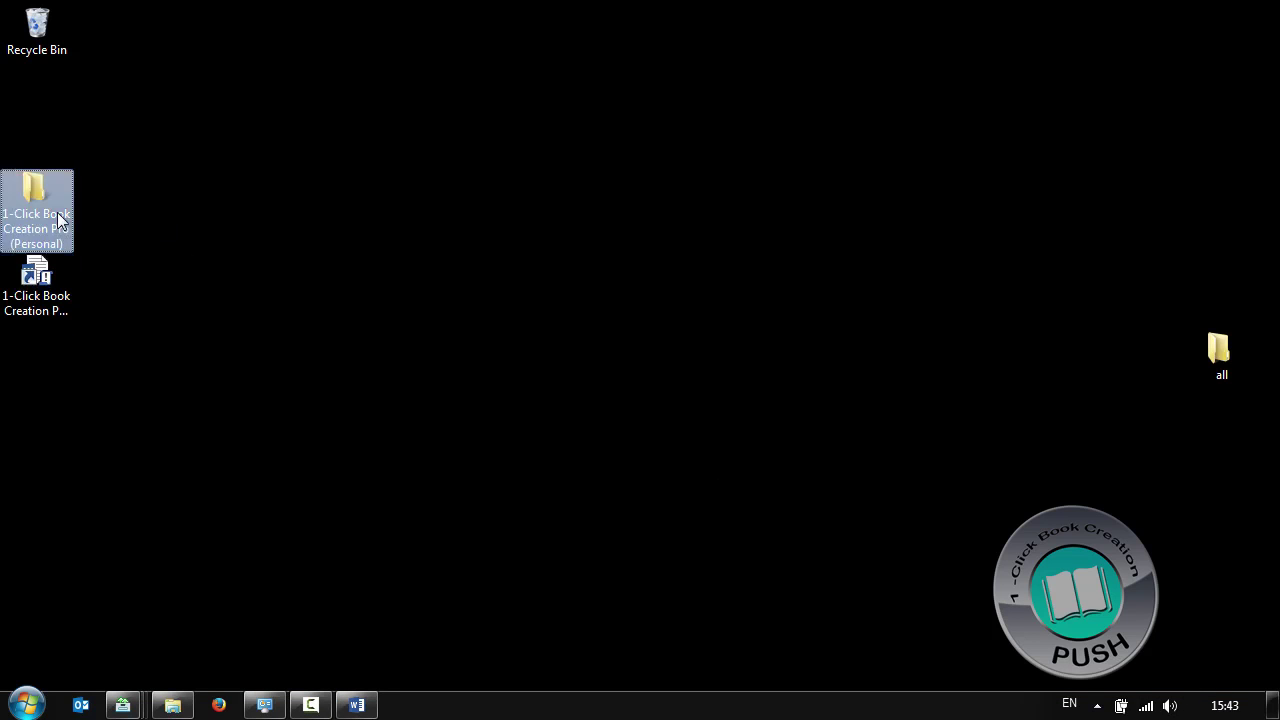
double_click(57, 212)
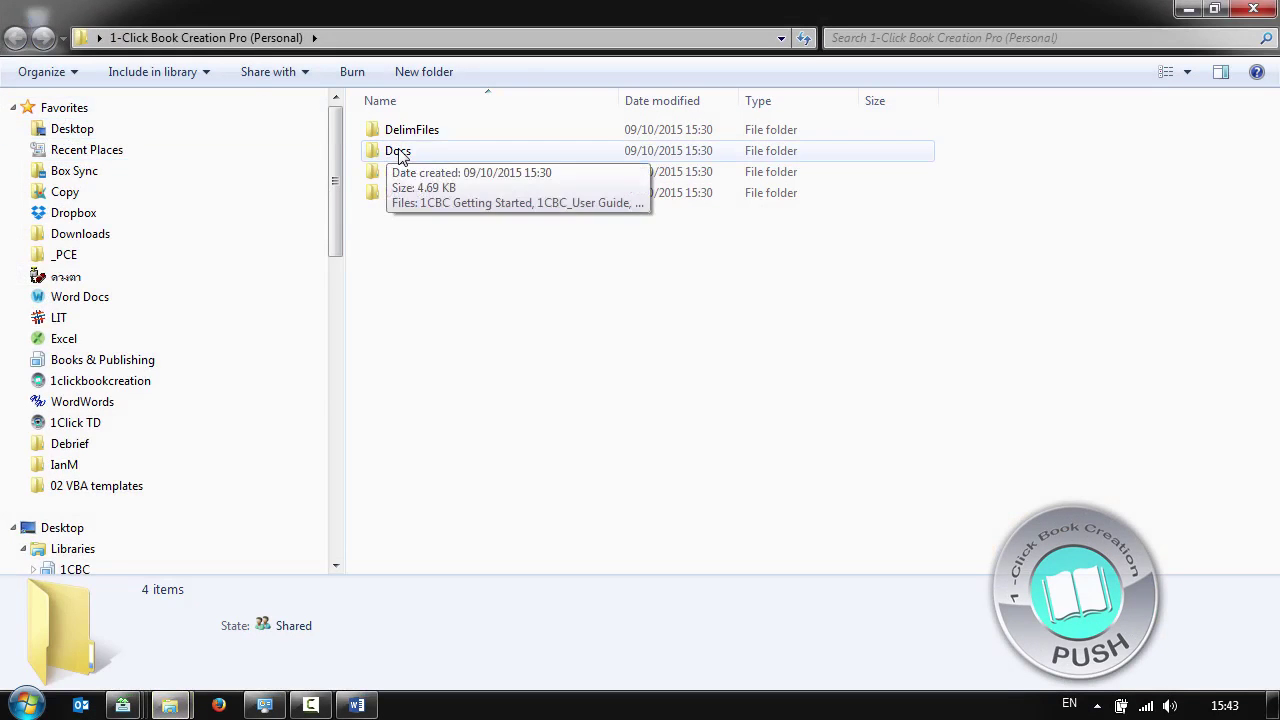
double_click(398, 151)
click(462, 196)
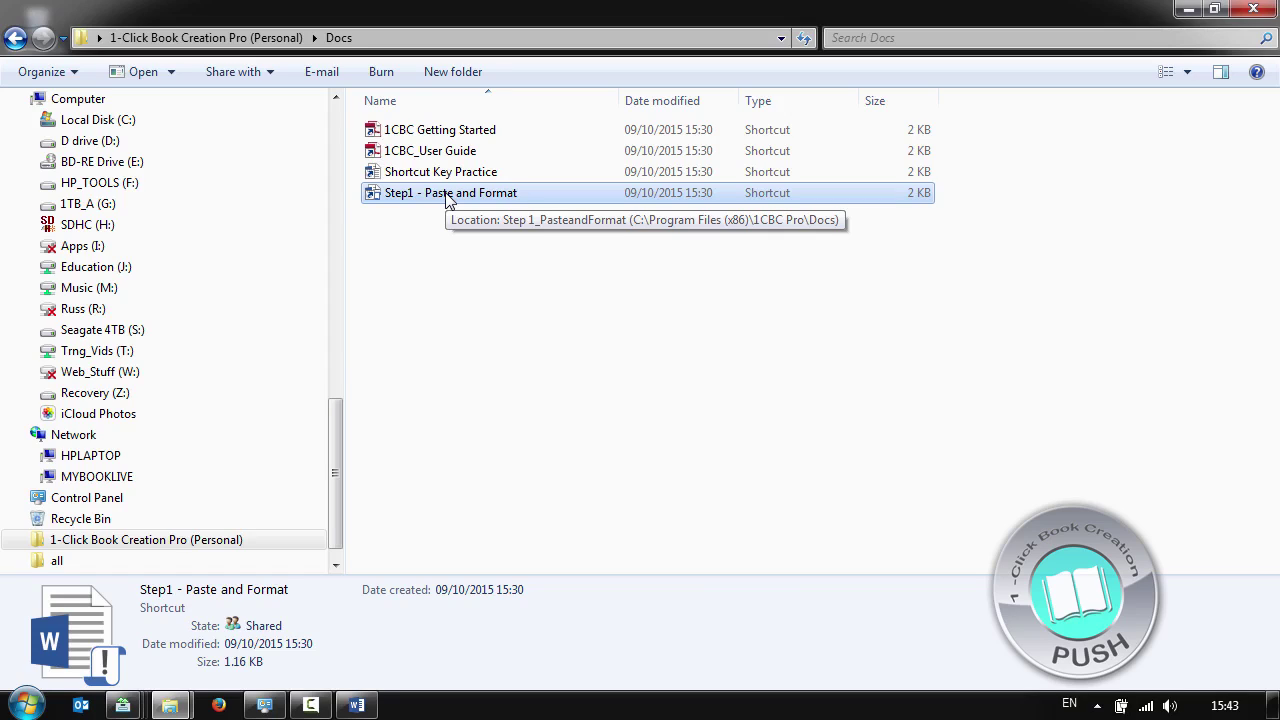
double_click(447, 197)
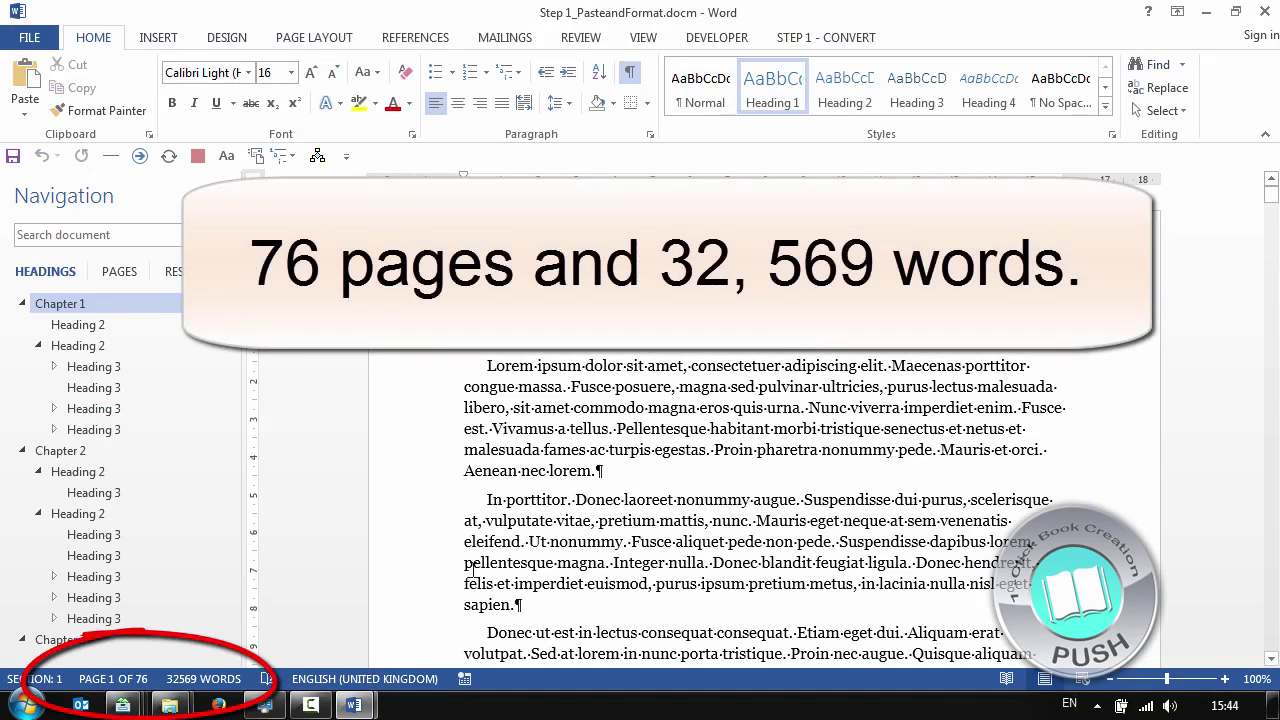
- Widen the Navigation pane and examine which styles the Heading 1 to Heading 4 levels in Chapter 1 use
click(603, 410)
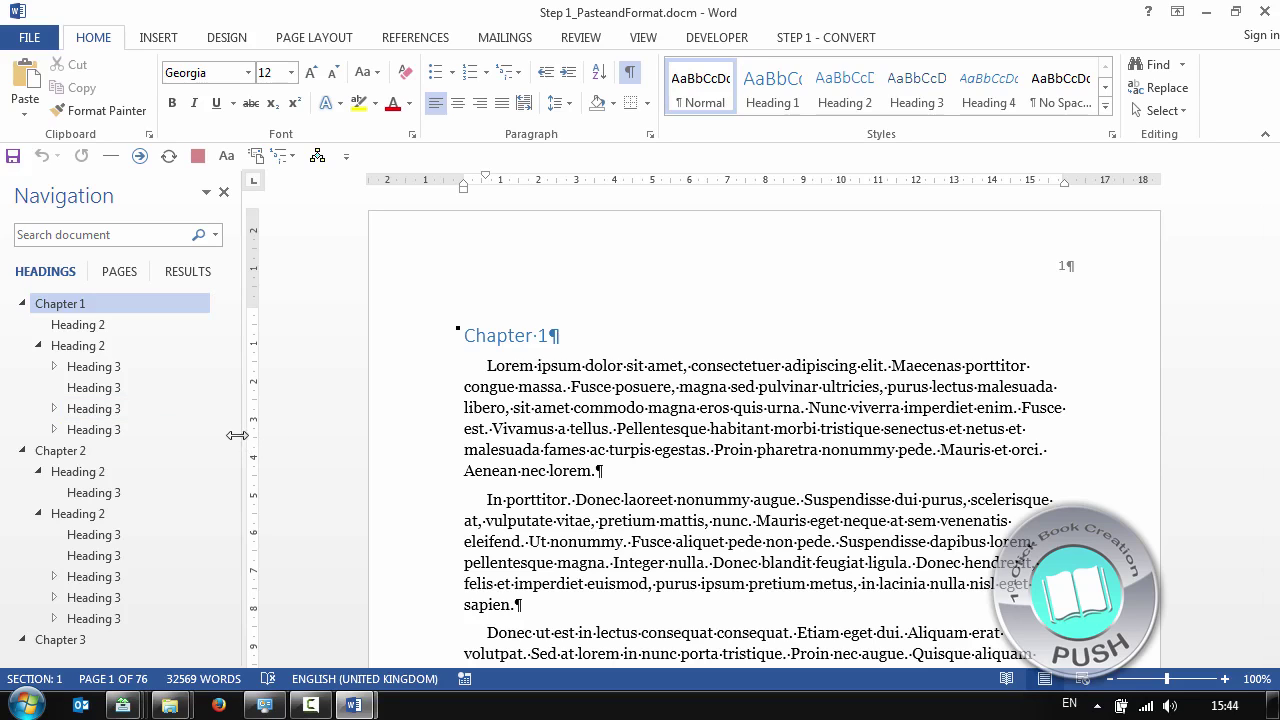
drag(236, 436, 446, 436)
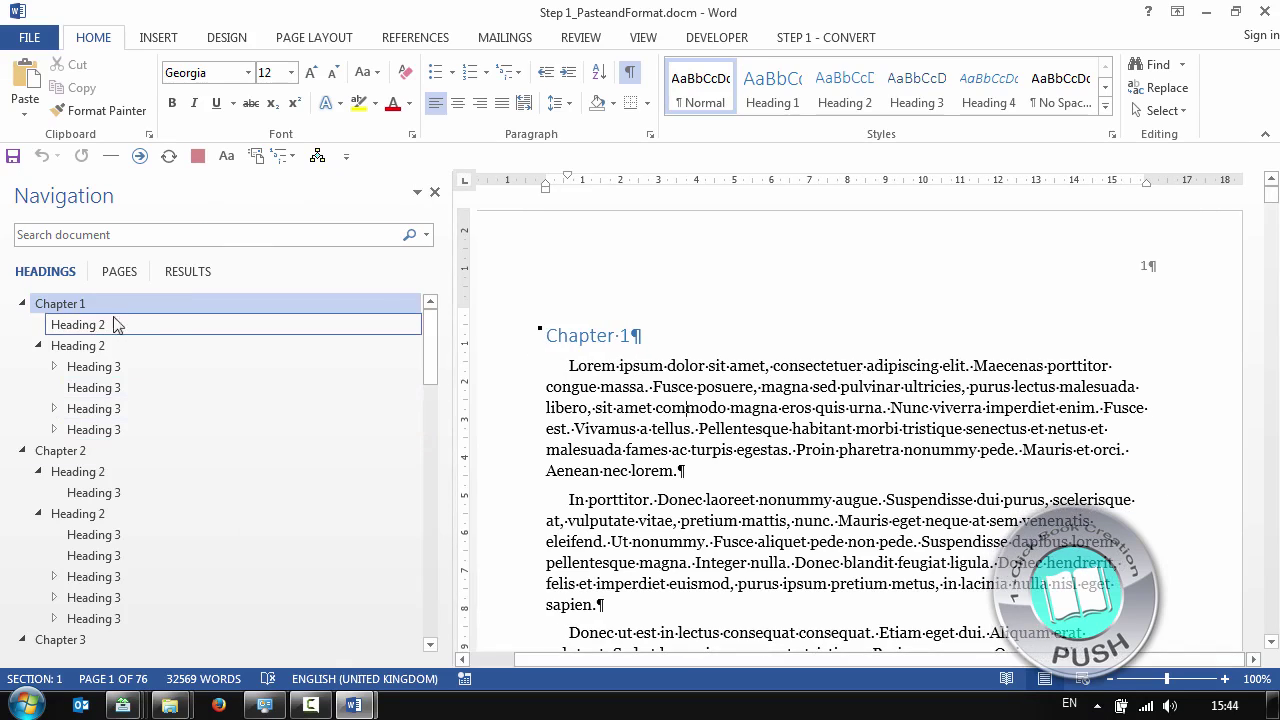
click(597, 340)
click(163, 323)
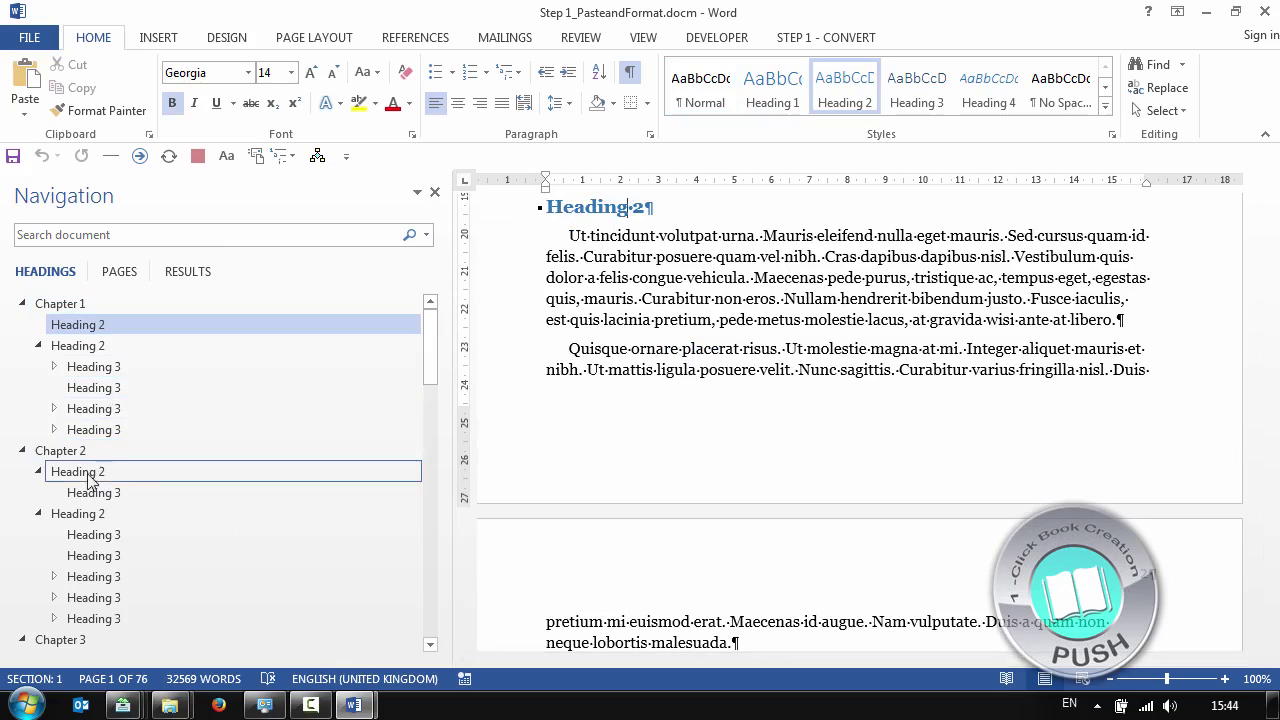
click(112, 388)
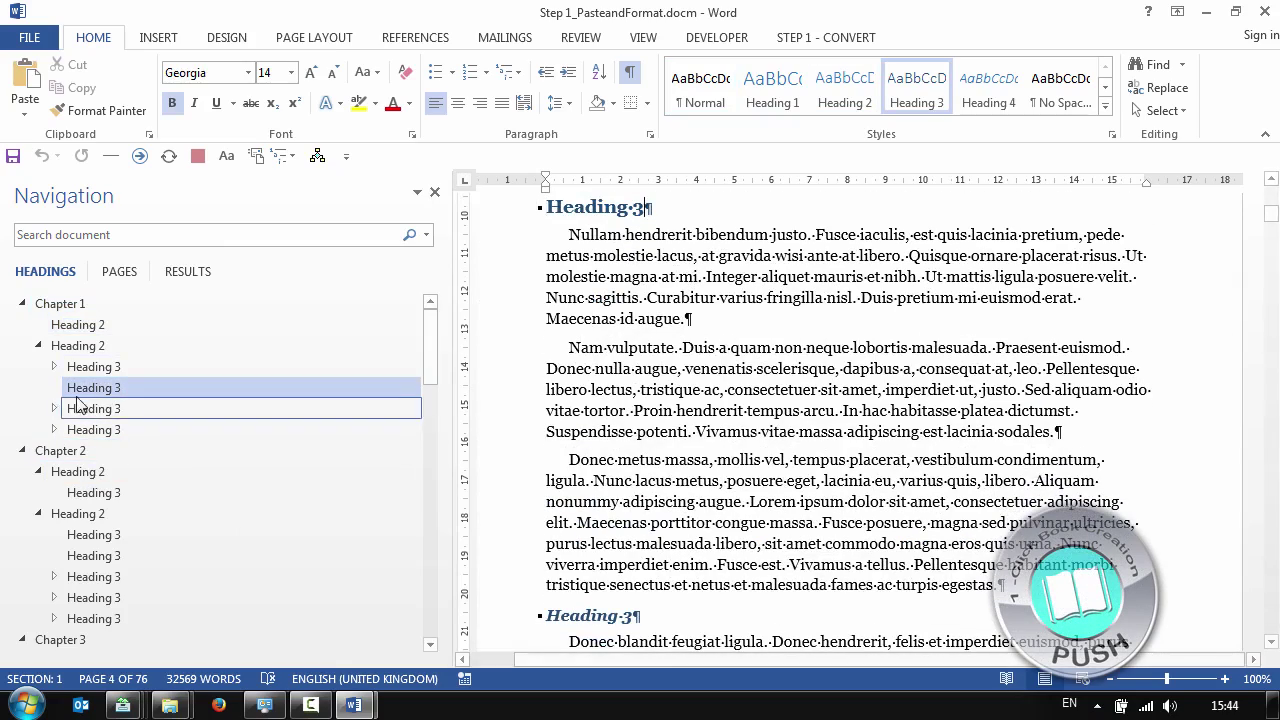
click(54, 408)
click(95, 430)
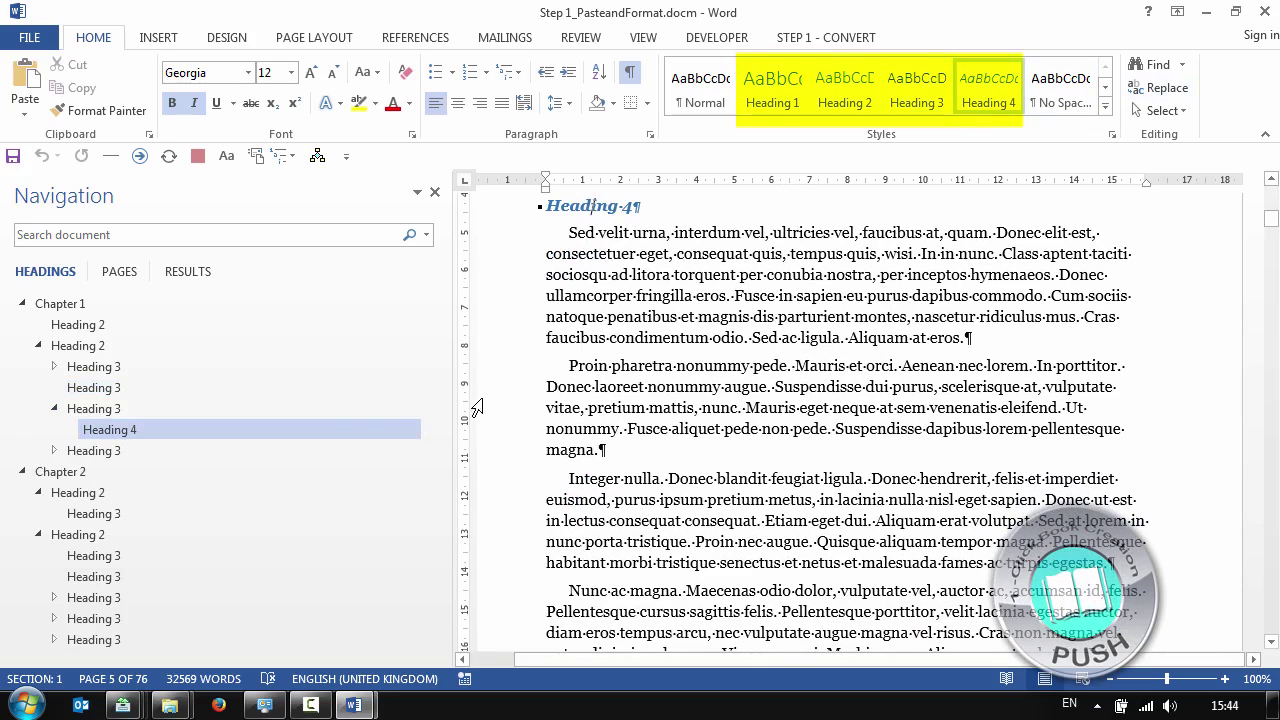
scroll(702, 429, up, 3)
drag(709, 325, 821, 386)
click(809, 402)
click(617, 430)
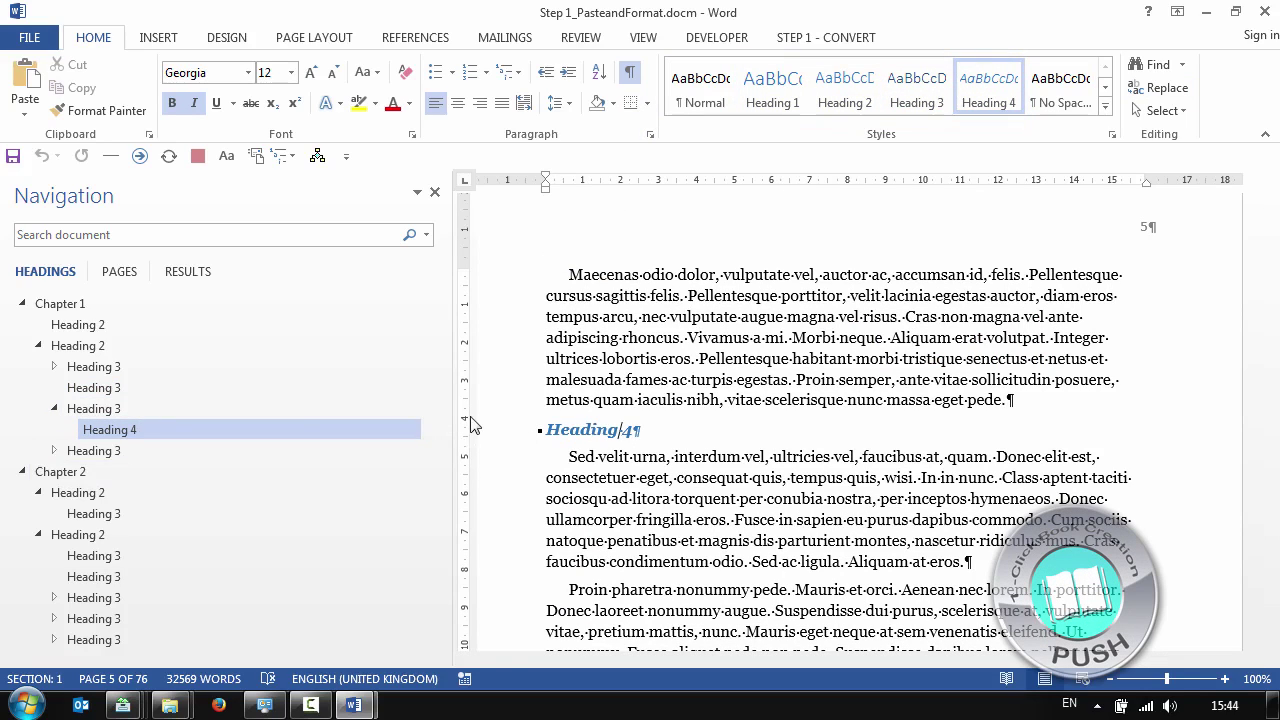
- Apply the Heading 1 style to the paragraph above the "Heading 4" title and the Heading 4 style to the paragraph below it
click(672, 315)
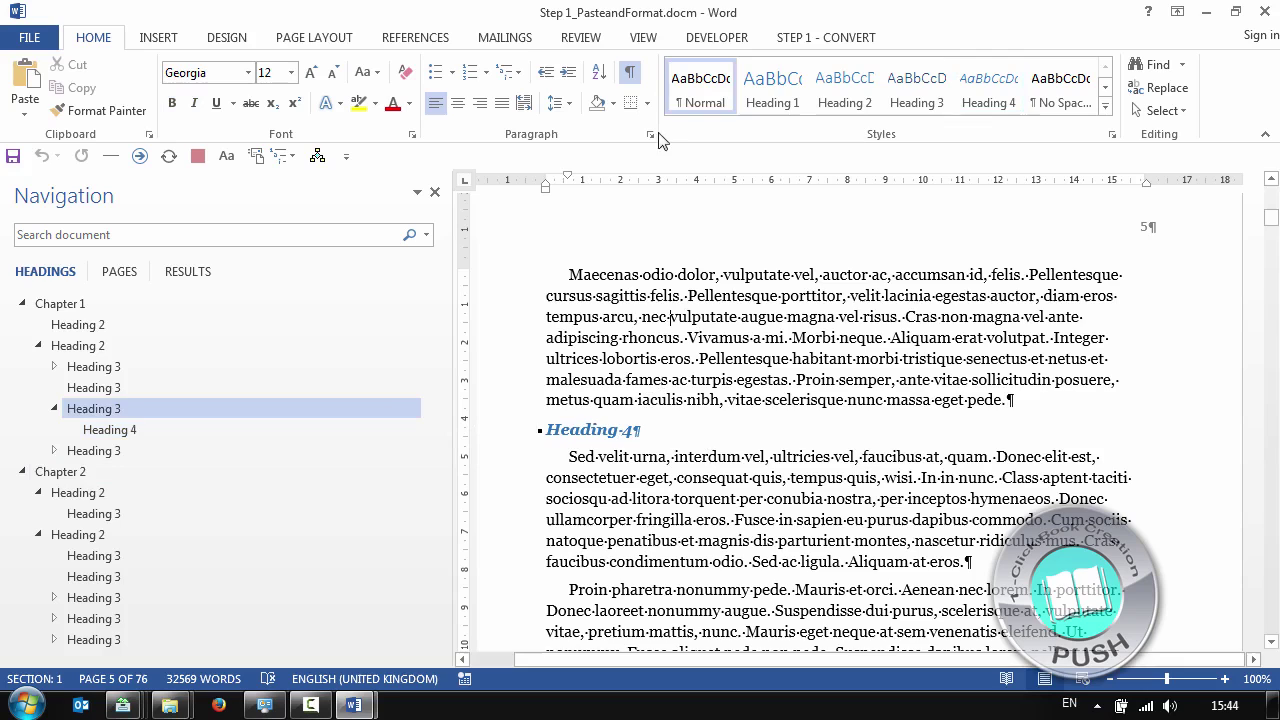
click(772, 88)
click(710, 537)
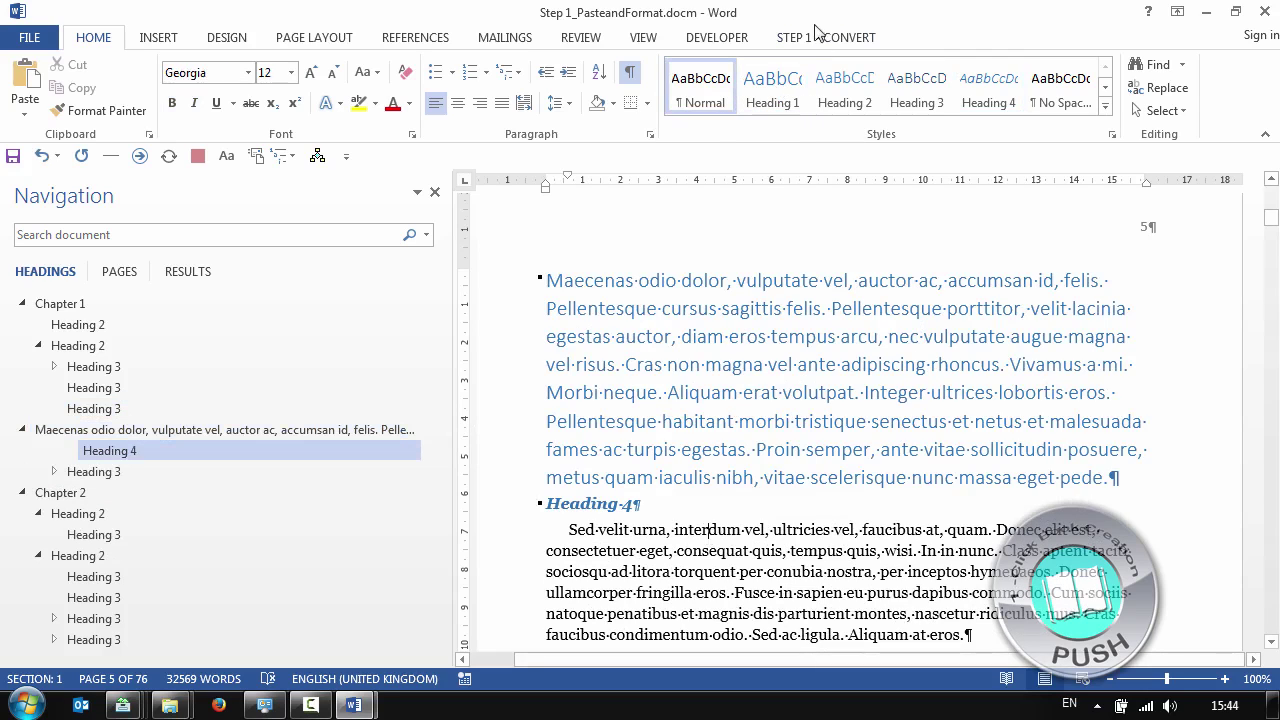
click(845, 90)
click(988, 95)
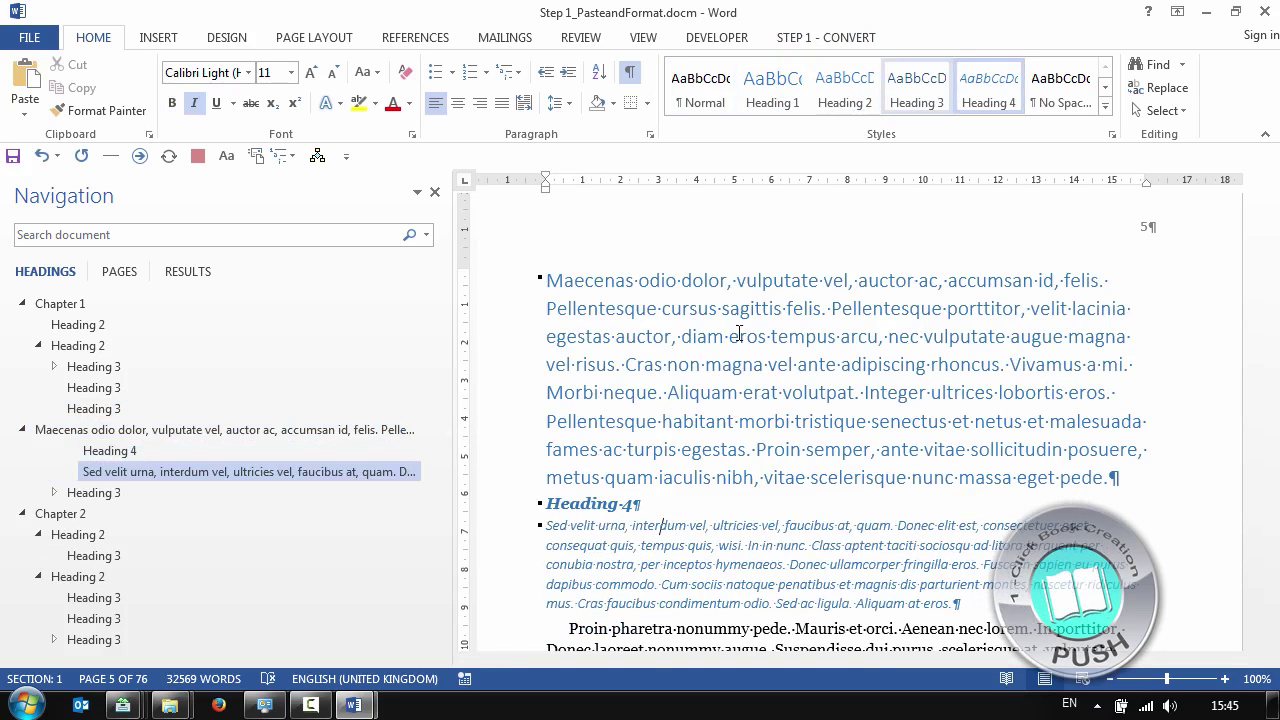
- Apply the Normal style to the paragraphs directly above and below the "Heading 4" title
click(680, 421)
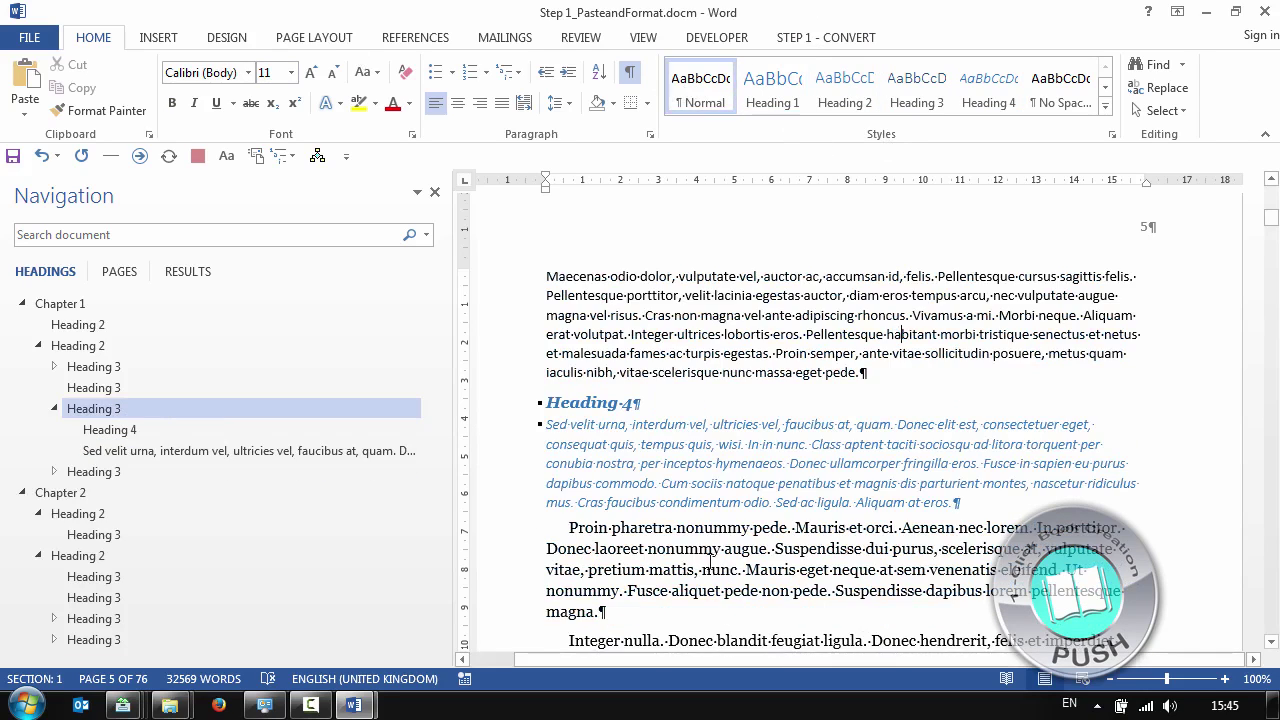
click(711, 558)
click(677, 427)
click(727, 94)
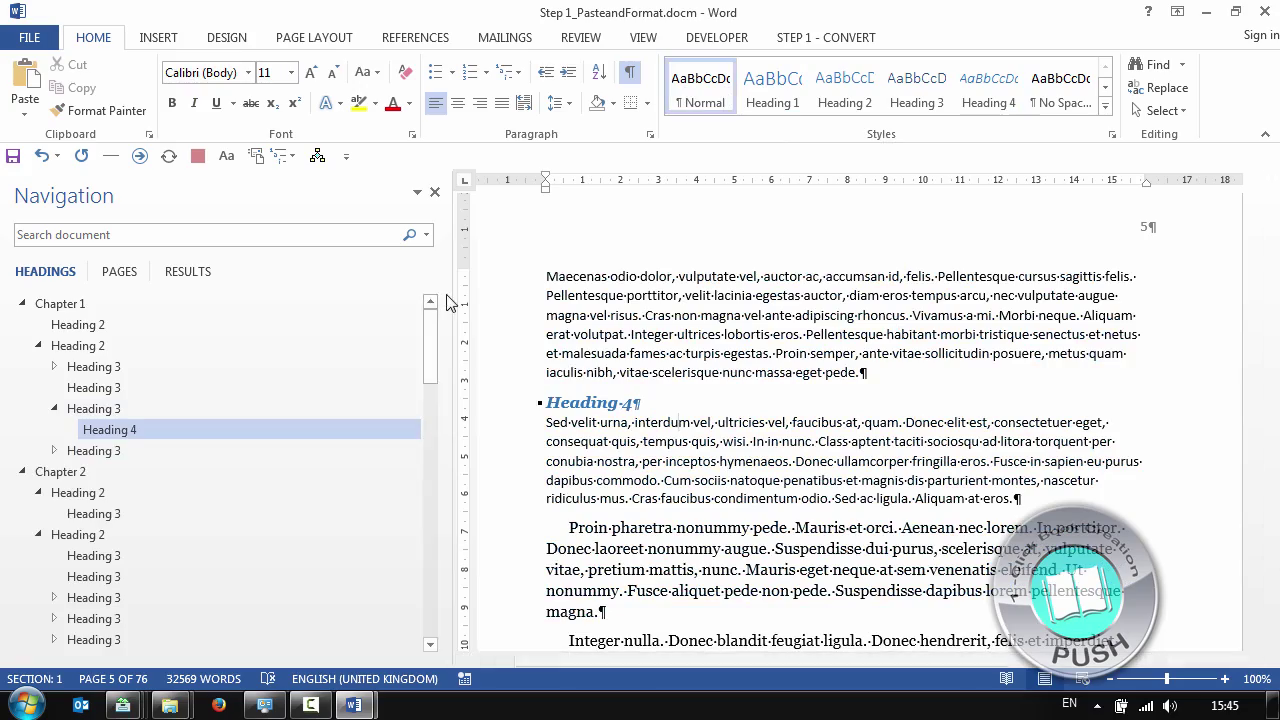
- Run the Step 1 - Tag, Copy and Paste into Notepad conversion on the manuscript and close the Notepad window it opens
click(435, 193)
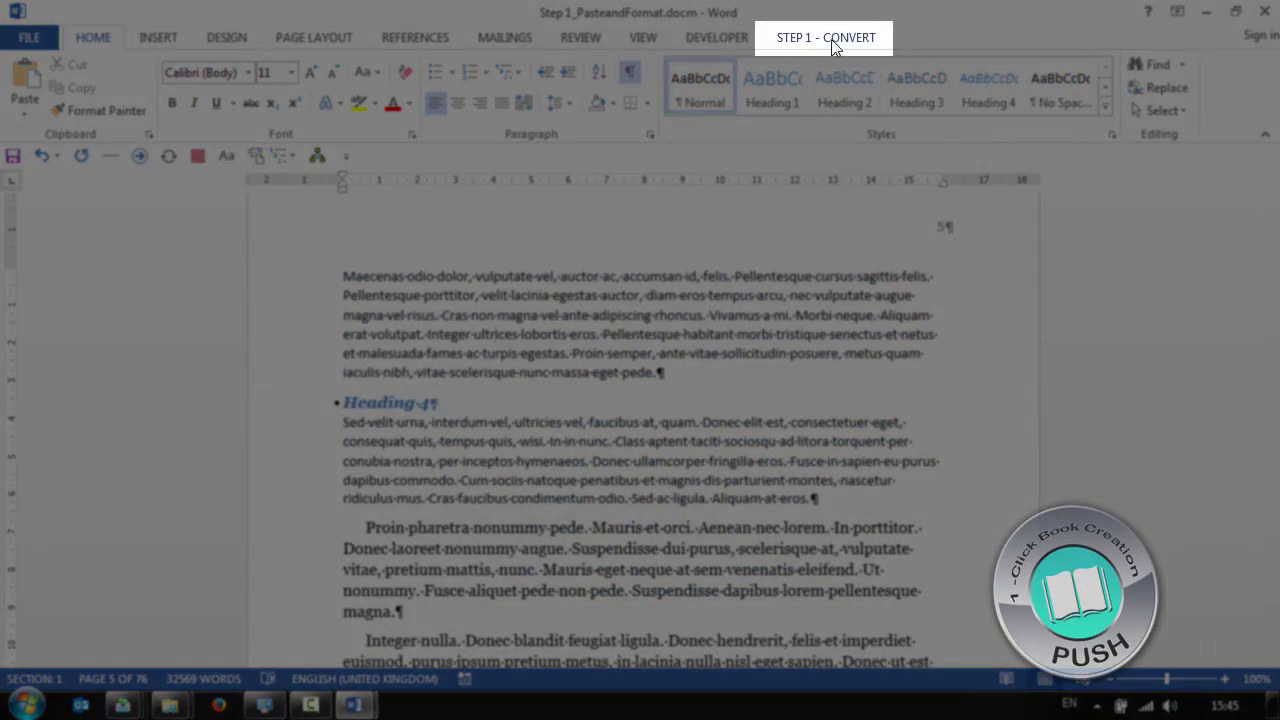
click(835, 45)
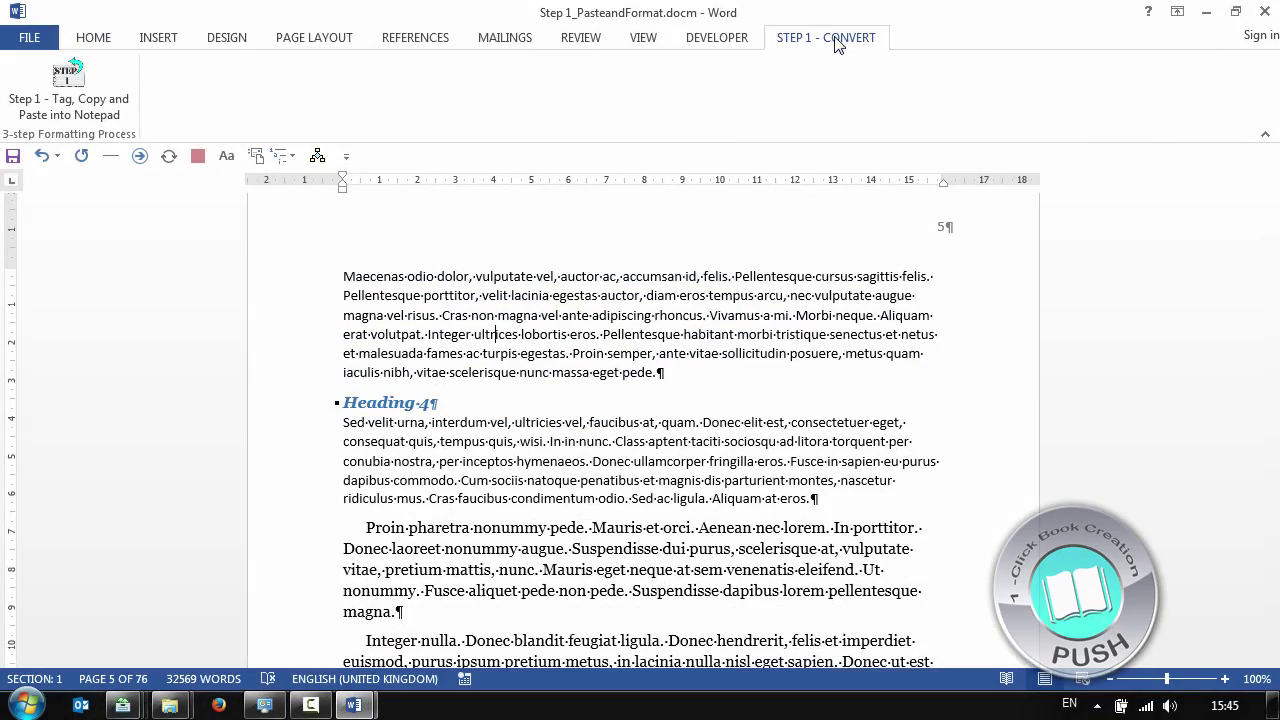
click(62, 100)
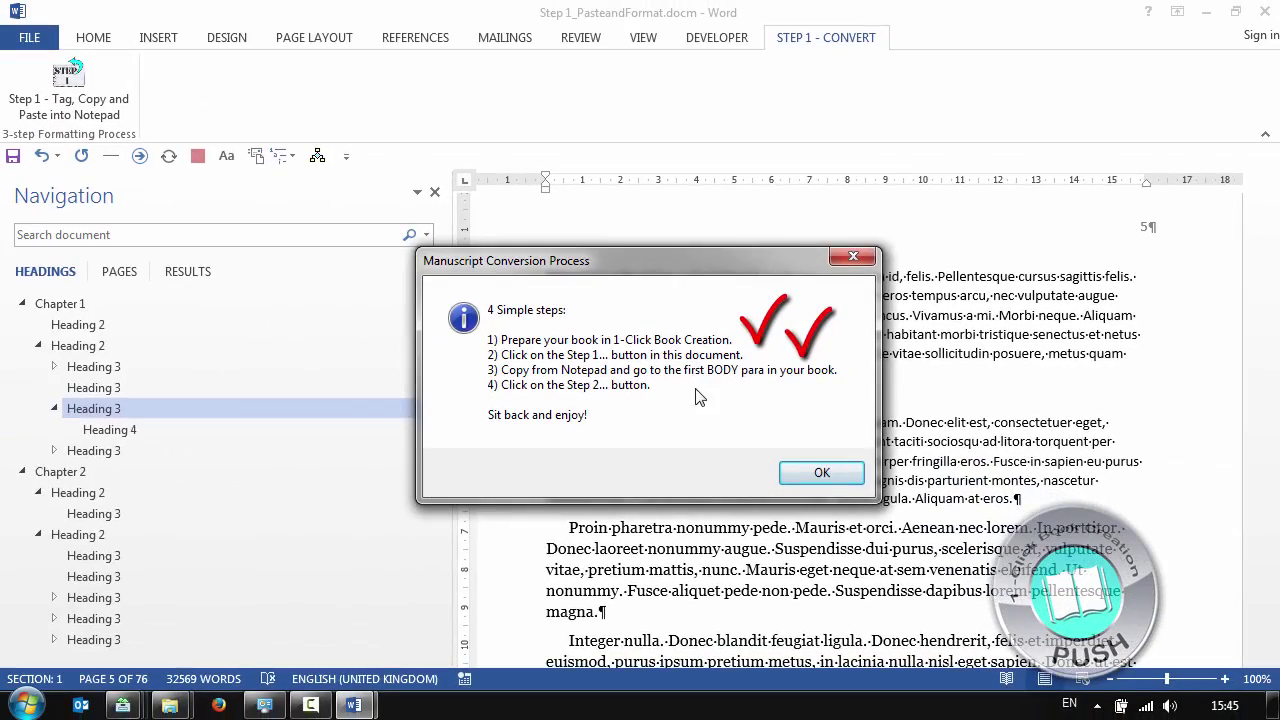
click(821, 472)
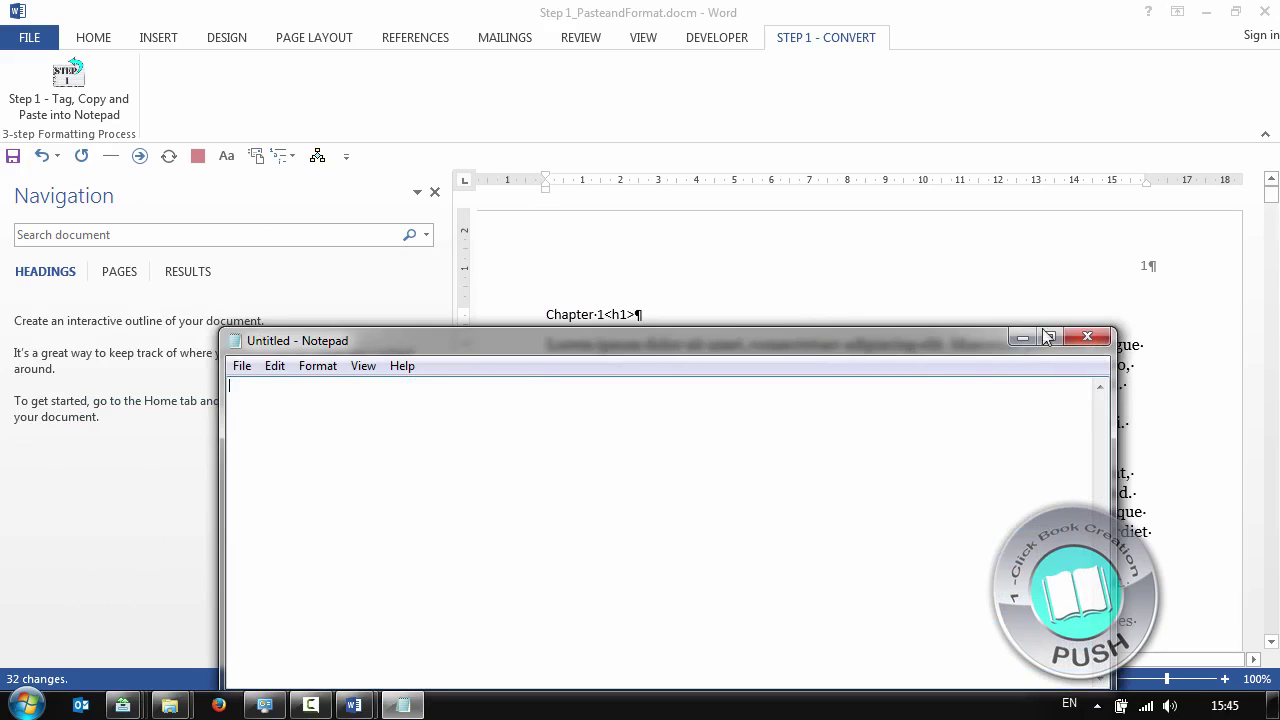
click(1087, 337)
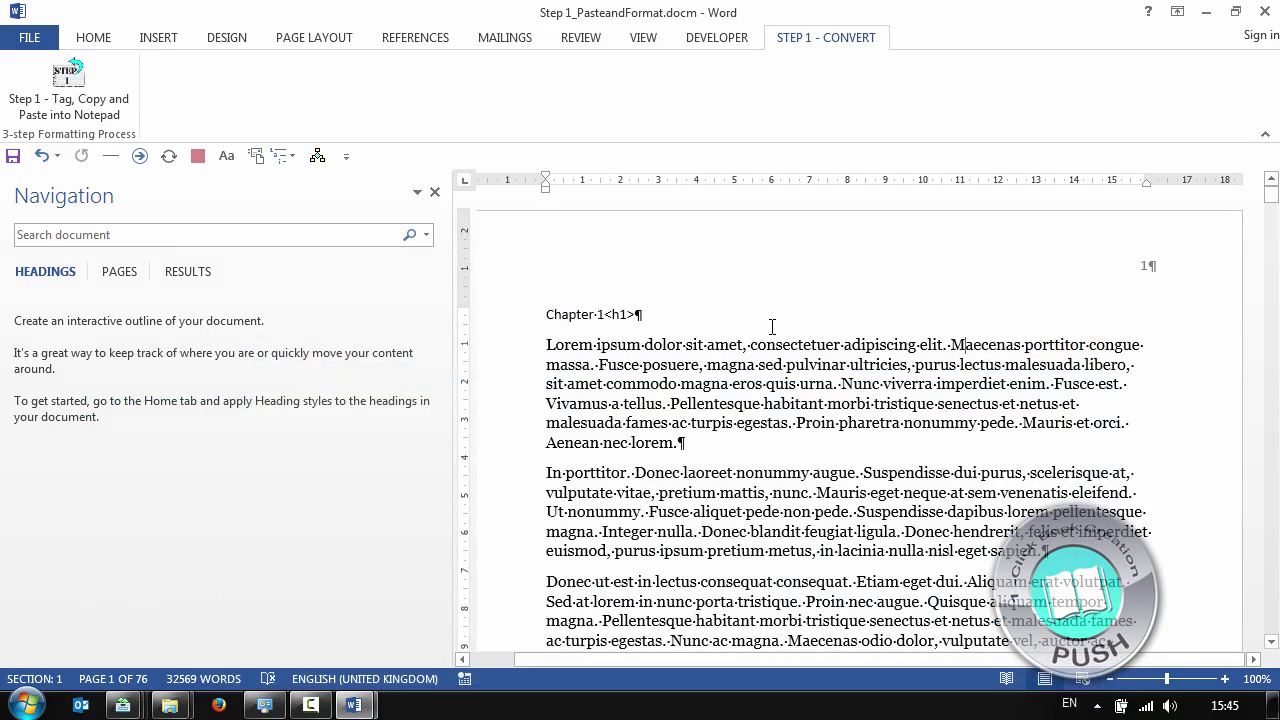
- In 1-Click Book Creation Conversion and Format_151009.docm, run Step 2 - Paste into Word at the empty paragraph under the Chapter 1 heading
click(640, 395)
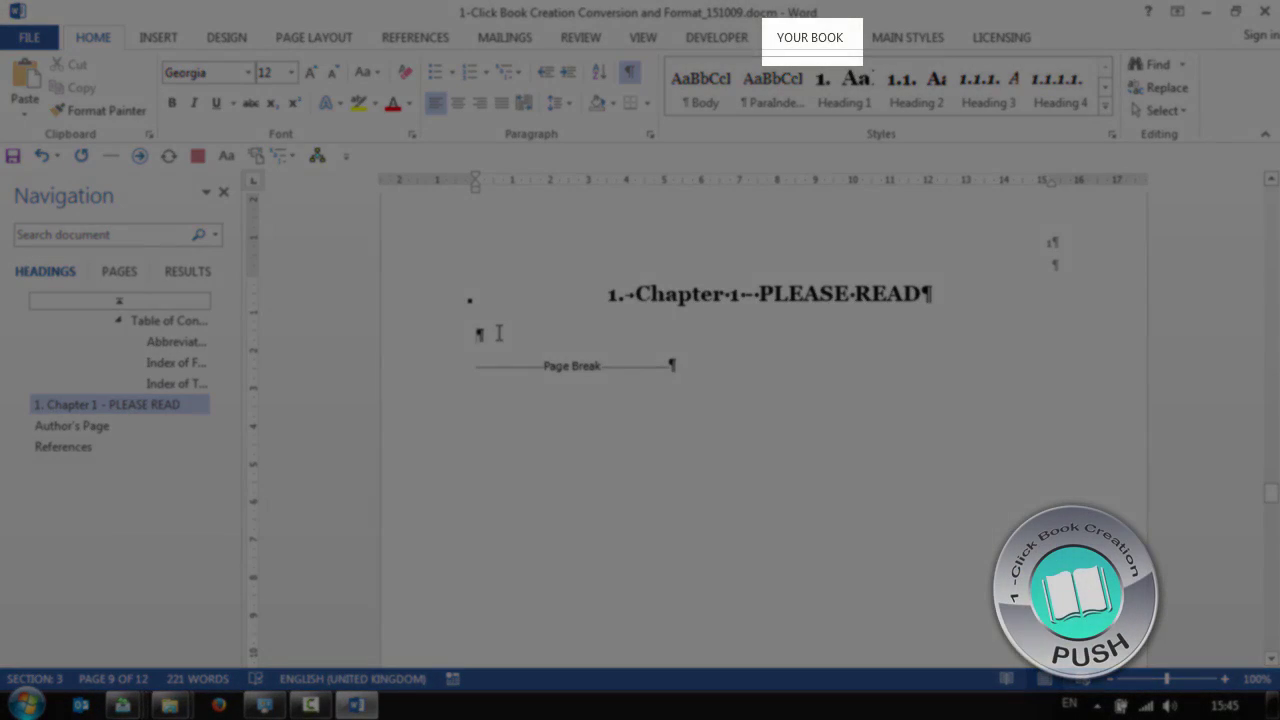
click(815, 40)
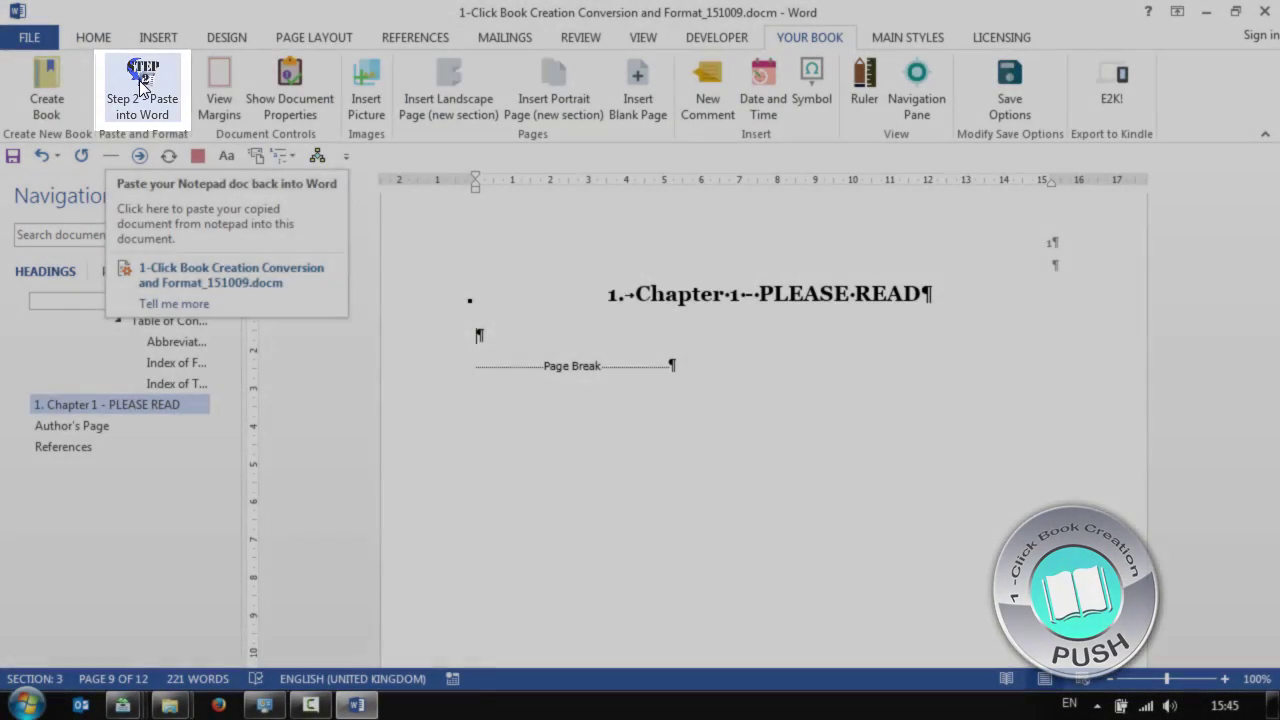
click(142, 88)
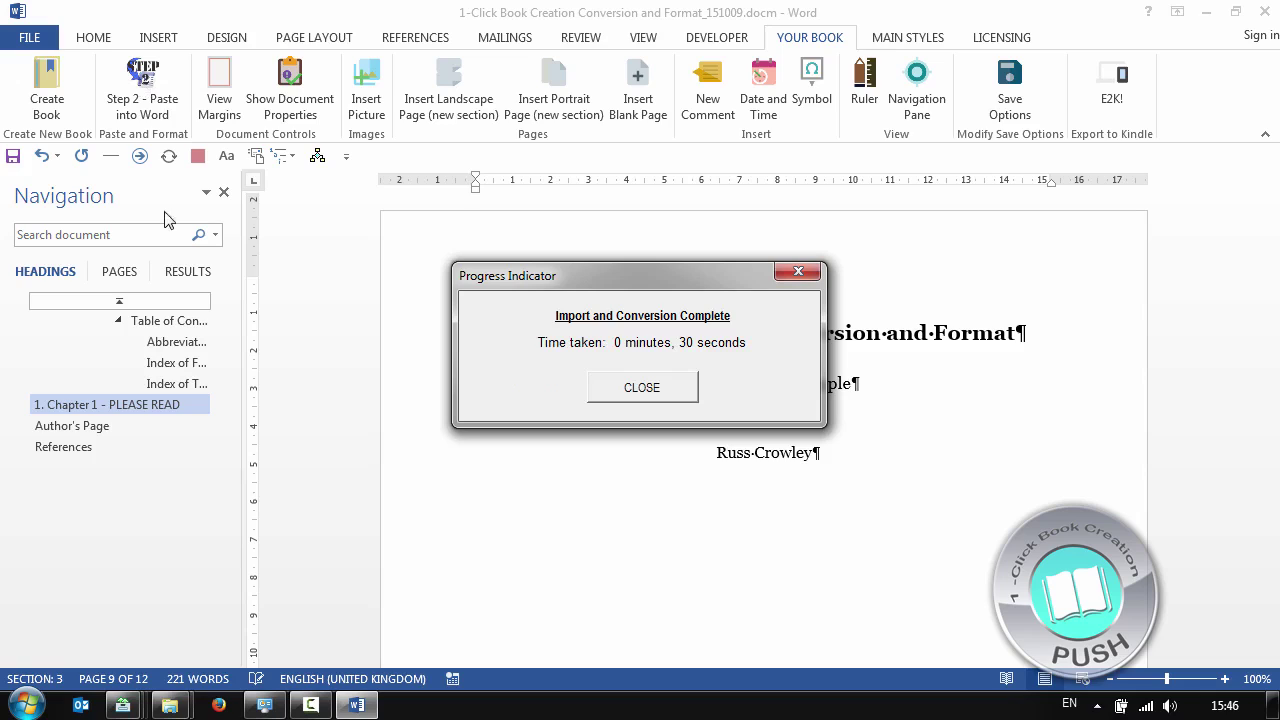
click(643, 388)
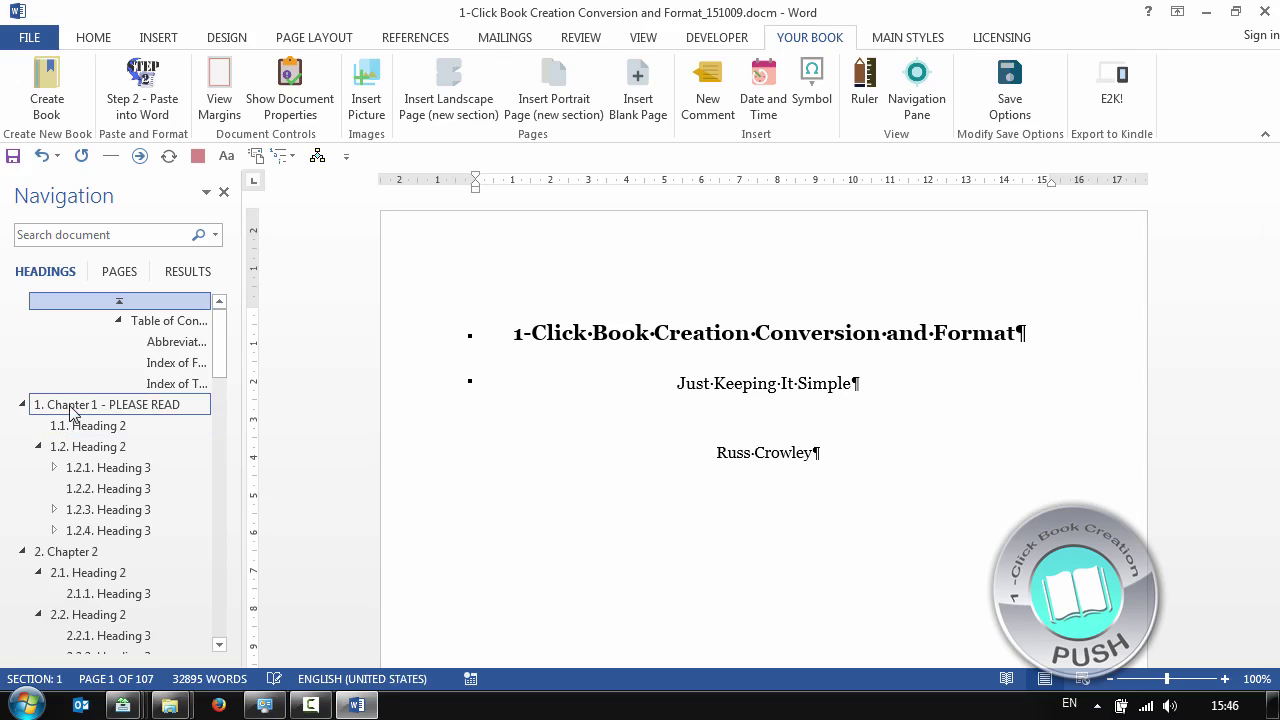
- Examine the imported heading structure through to References, and check which styles the paragraphs below the Chapter 1 heading use
scroll(105, 440, down, 20)
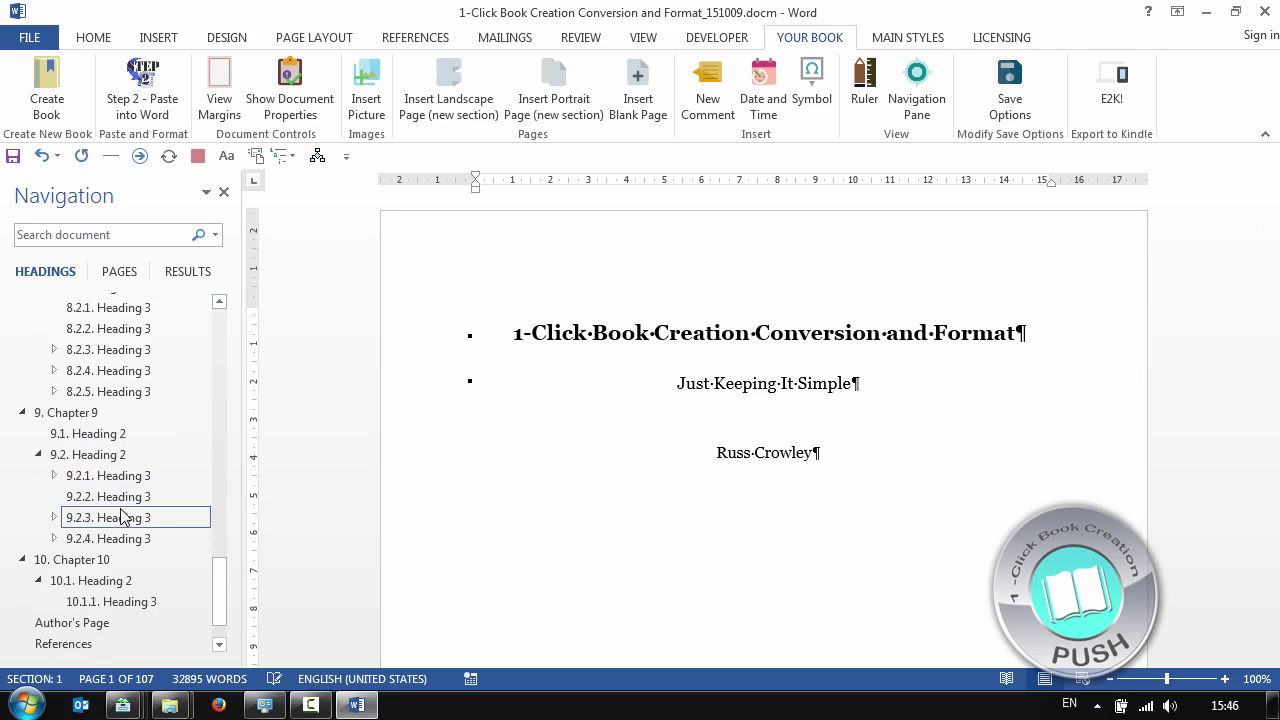
scroll(122, 517, up, 15)
scroll(122, 517, up, 15)
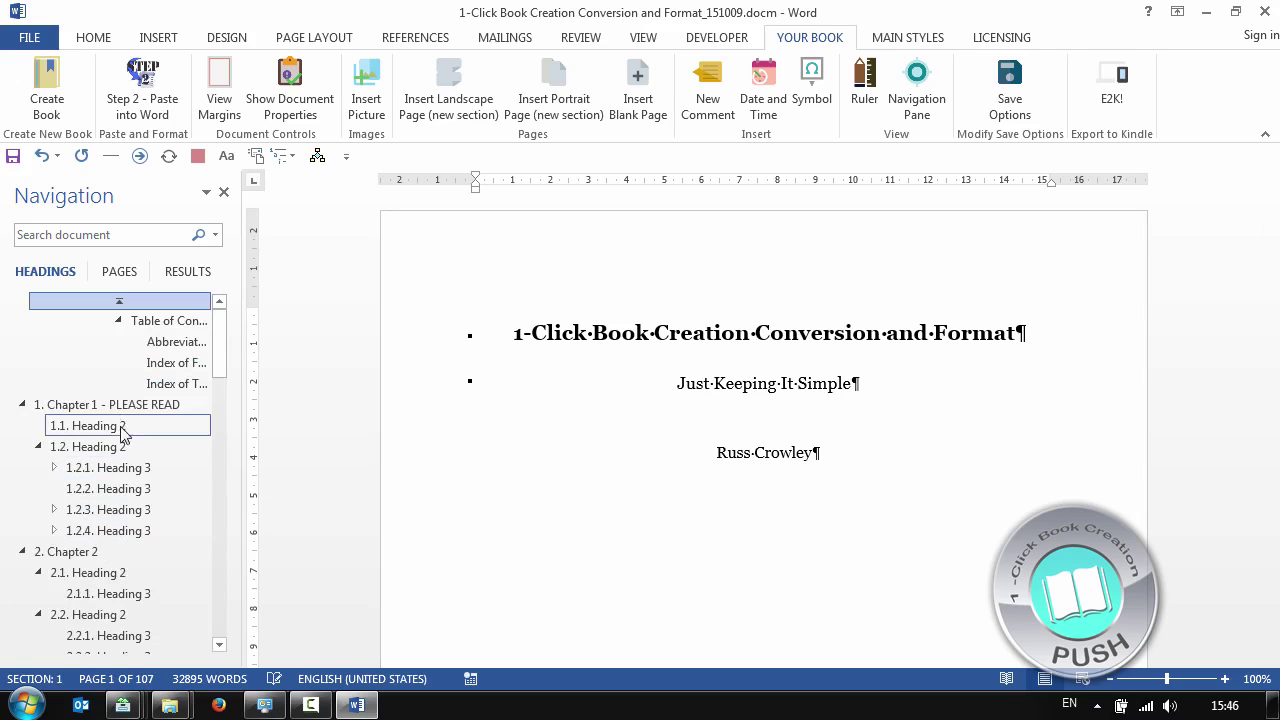
click(120, 405)
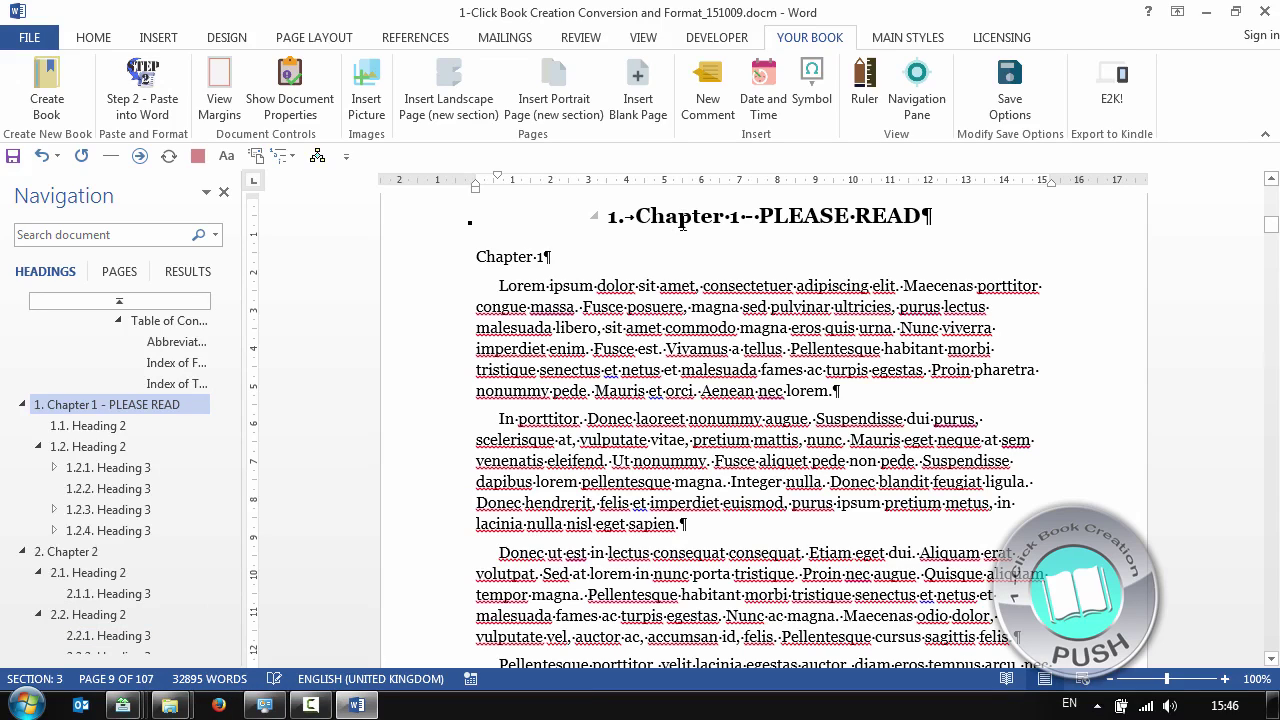
click(624, 327)
key(ctrl+shift+s)
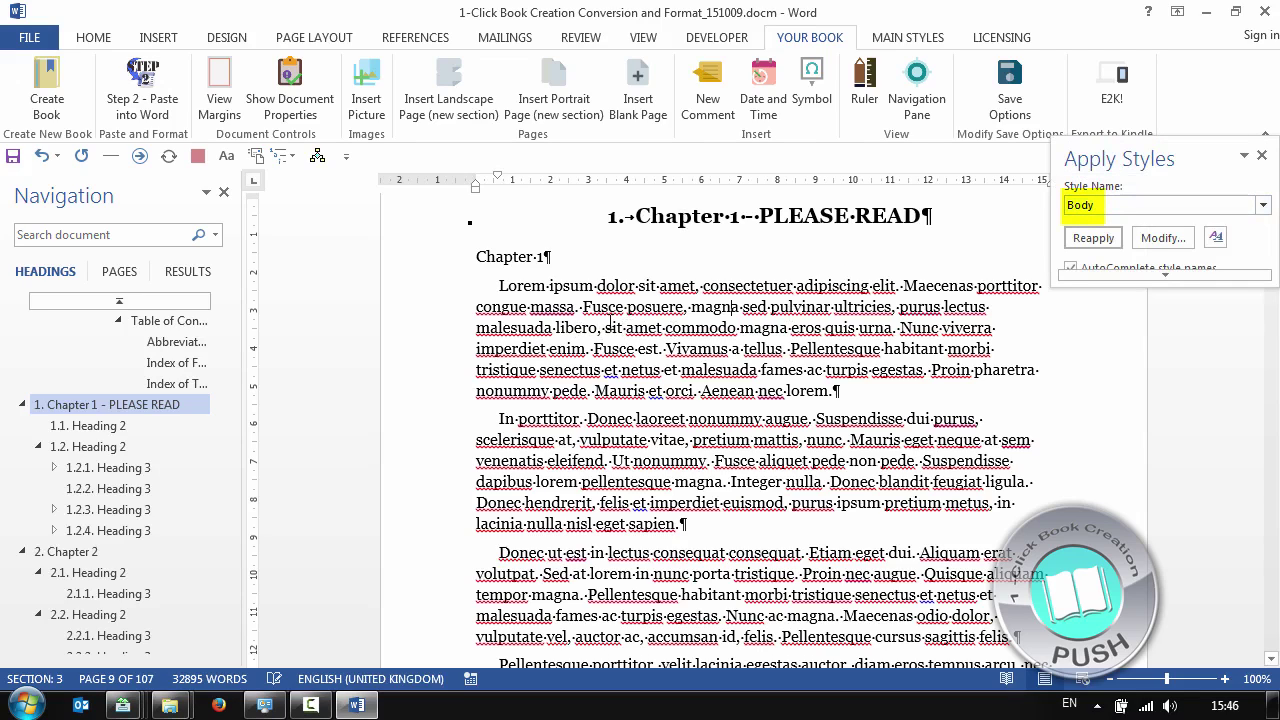
drag(604, 327, 723, 376)
click(705, 376)
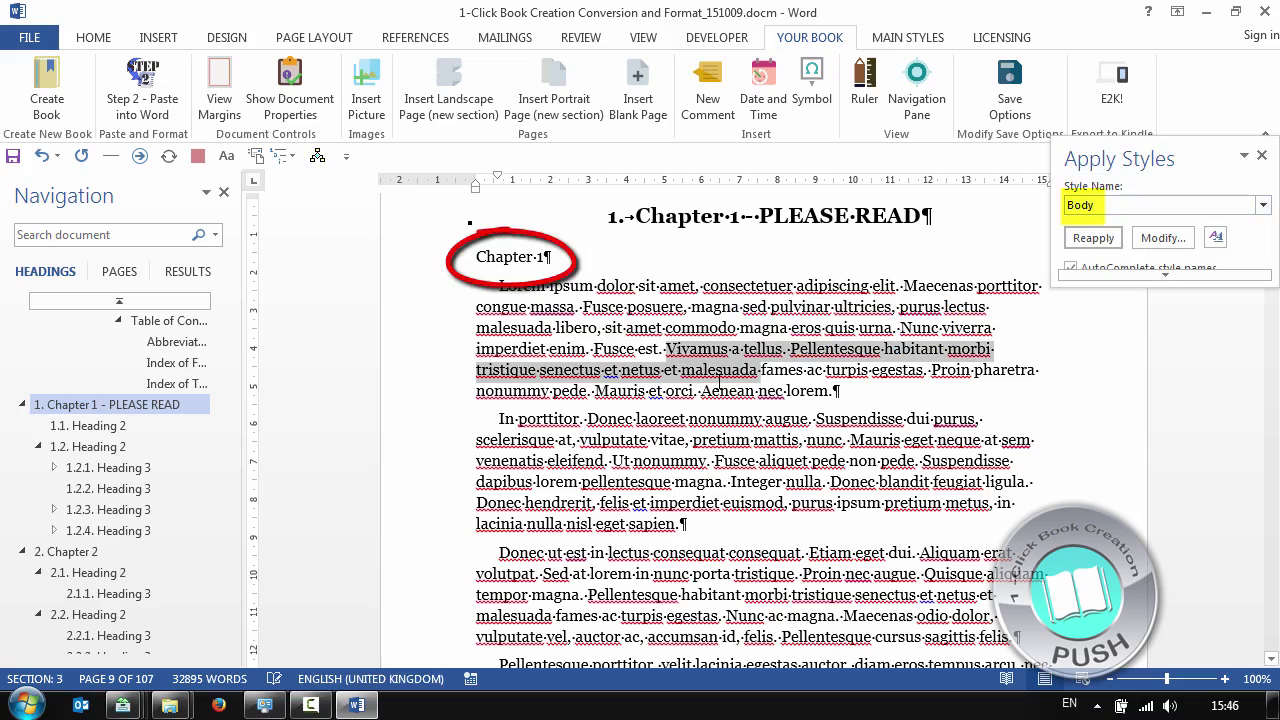
click(723, 379)
click(503, 259)
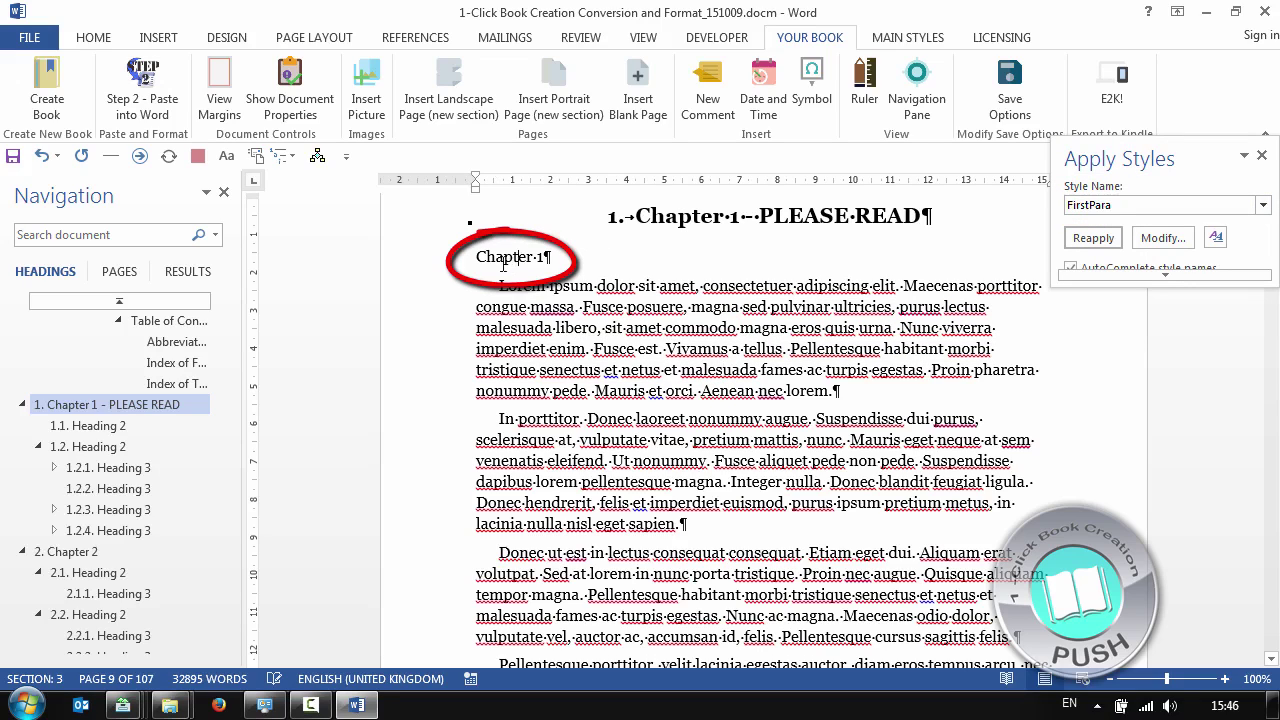
- Delete the duplicate "Chapter 1" line below the Chapter 1 heading so the body text starts directly under it
drag(559, 261, 476, 258)
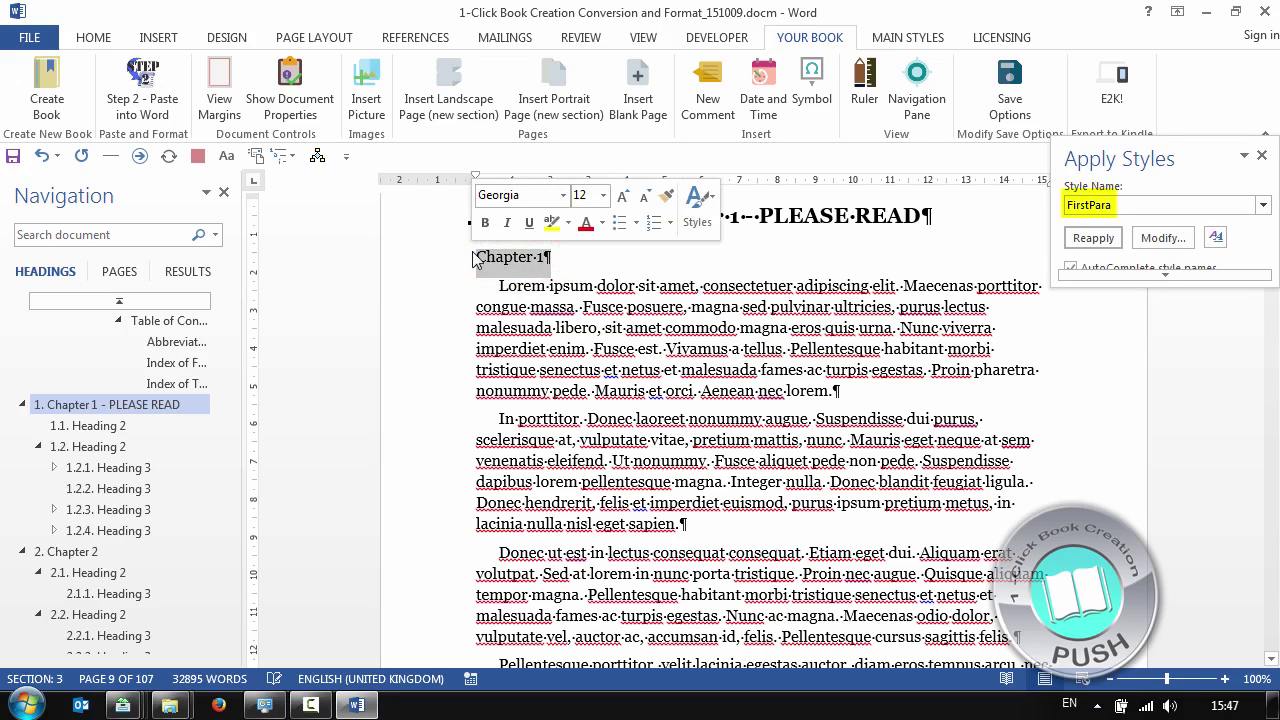
key(Delete)
key(BackSpace)
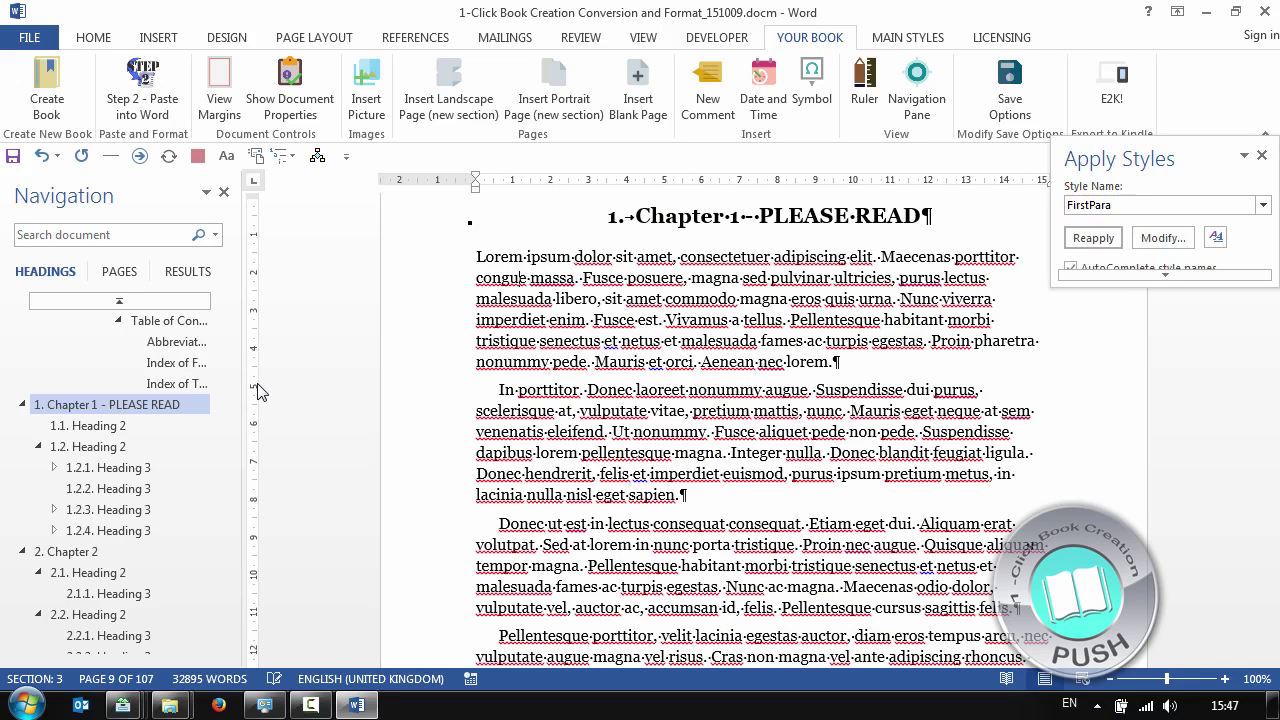
- Modify the FirstPara style to use a dark green Accent 6 font colour
click(1158, 240)
click(612, 330)
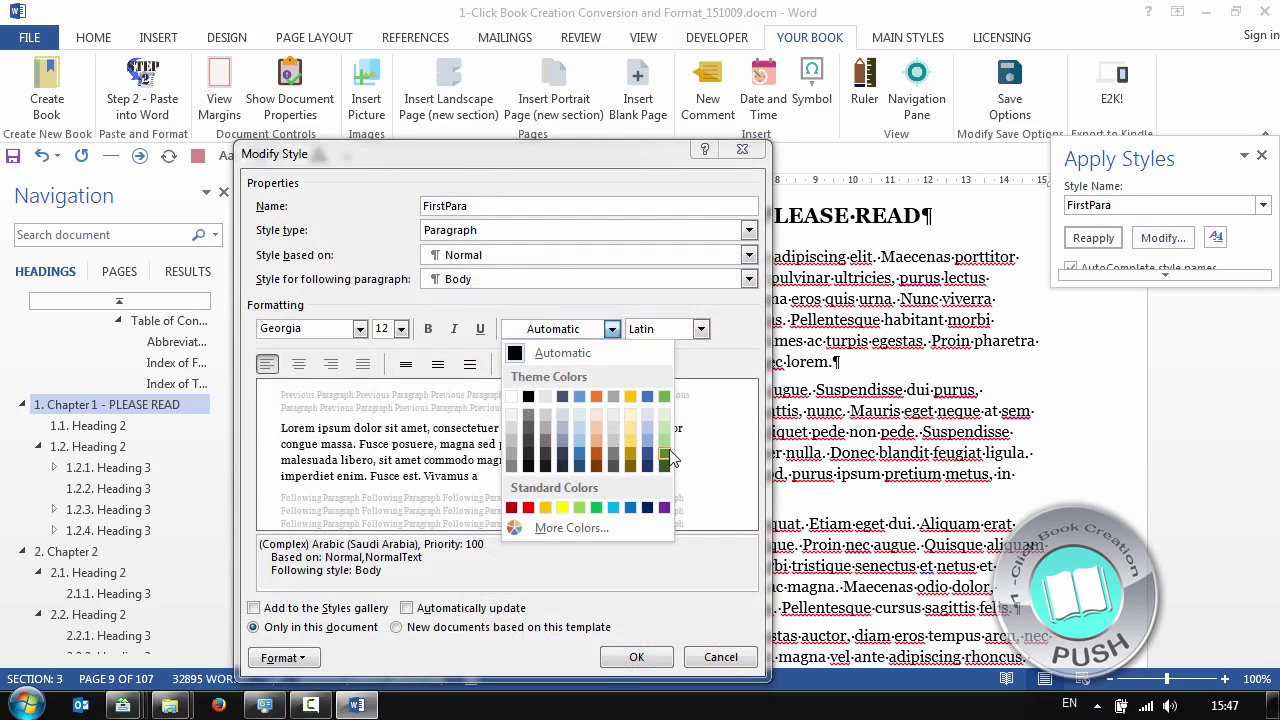
click(665, 466)
click(637, 657)
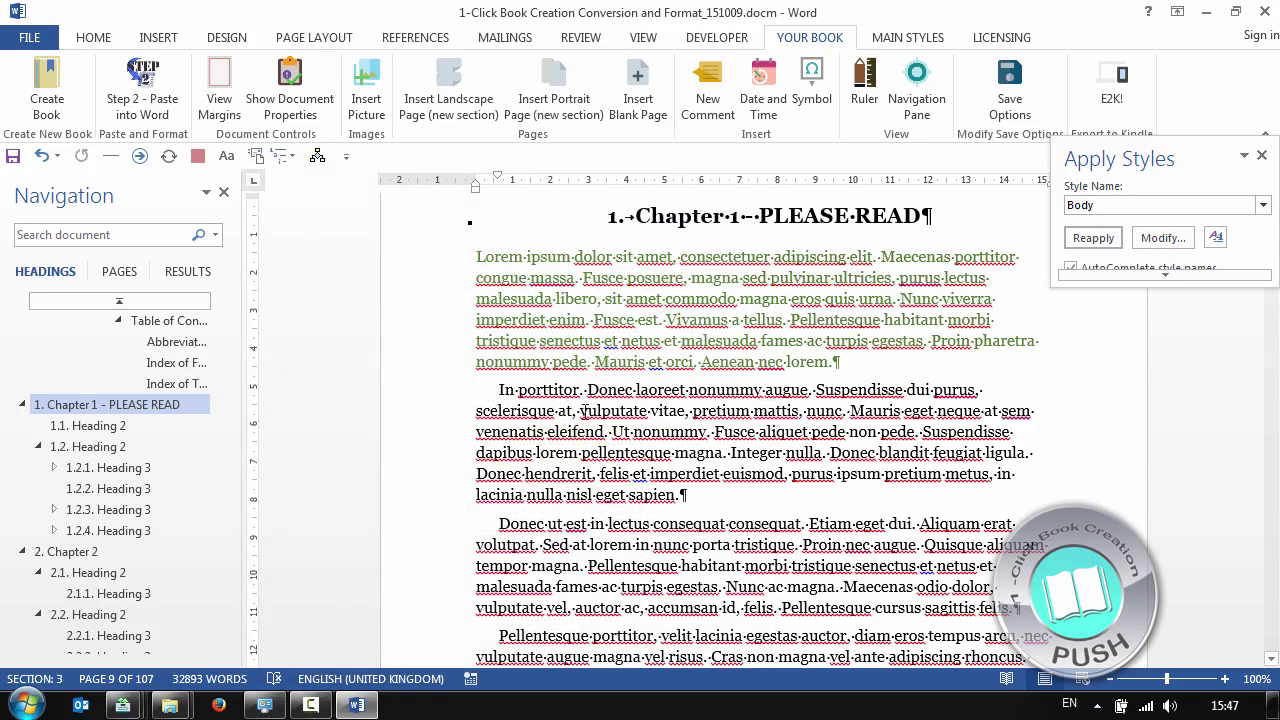
- Widen the Navigation pane and switch it to page thumbnails
drag(245, 479, 555, 513)
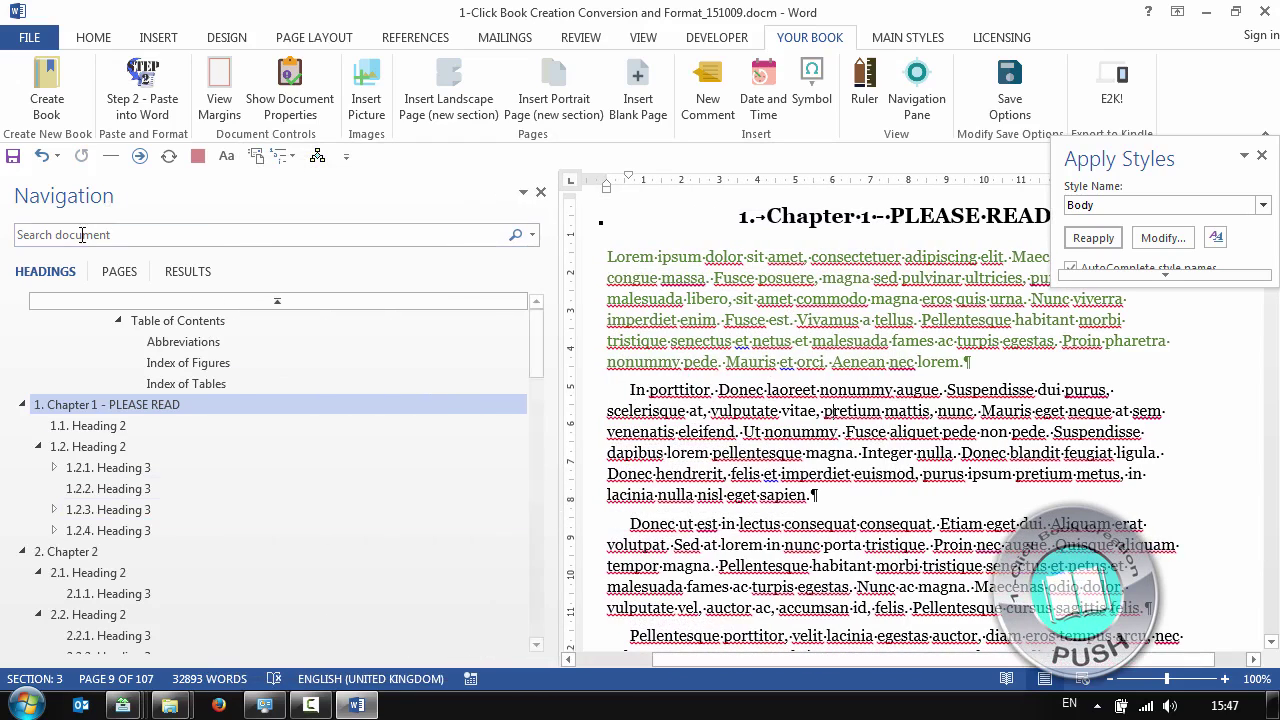
click(119, 275)
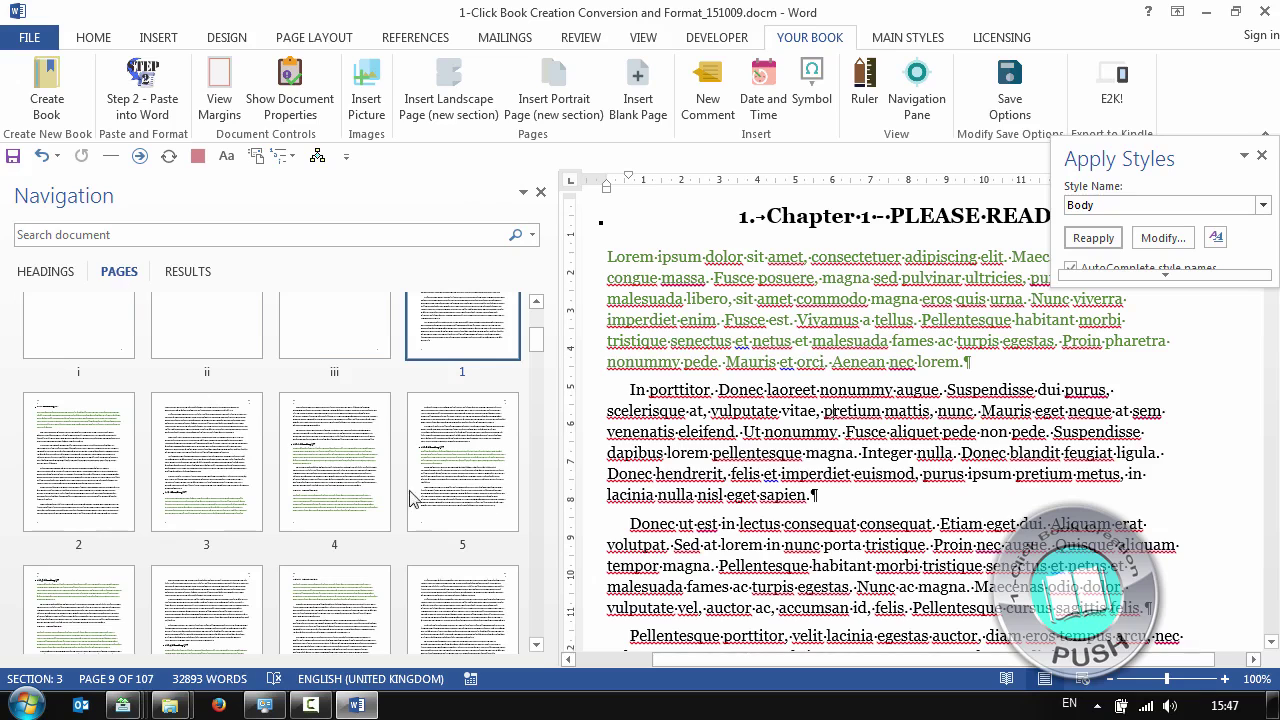
- Modify the FirstPara style to use the standard red font colour
click(800, 310)
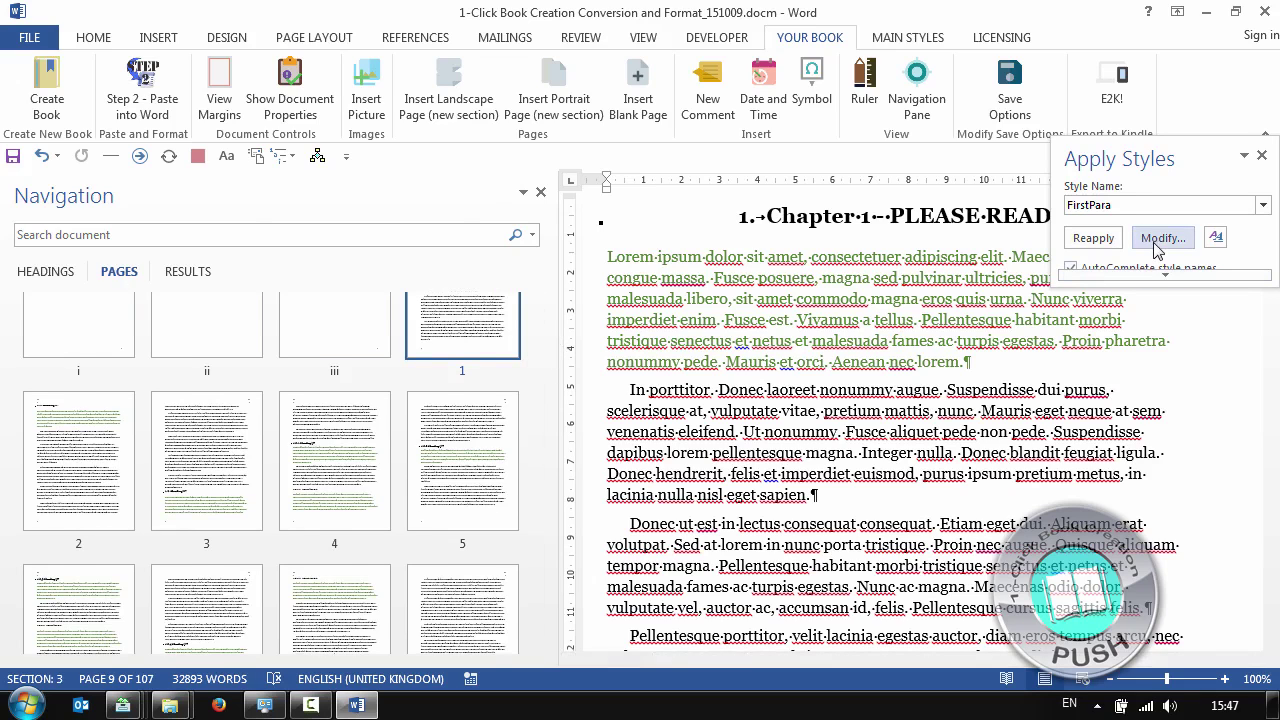
click(1163, 238)
click(611, 329)
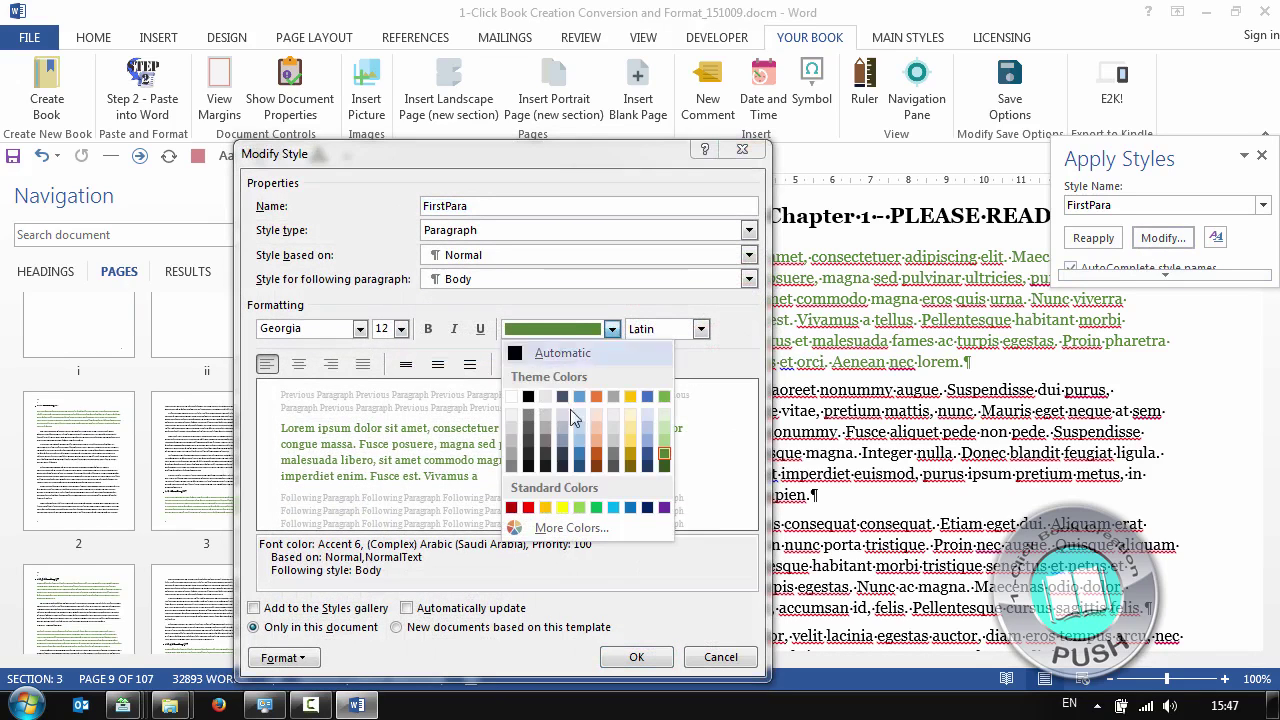
click(538, 508)
click(637, 656)
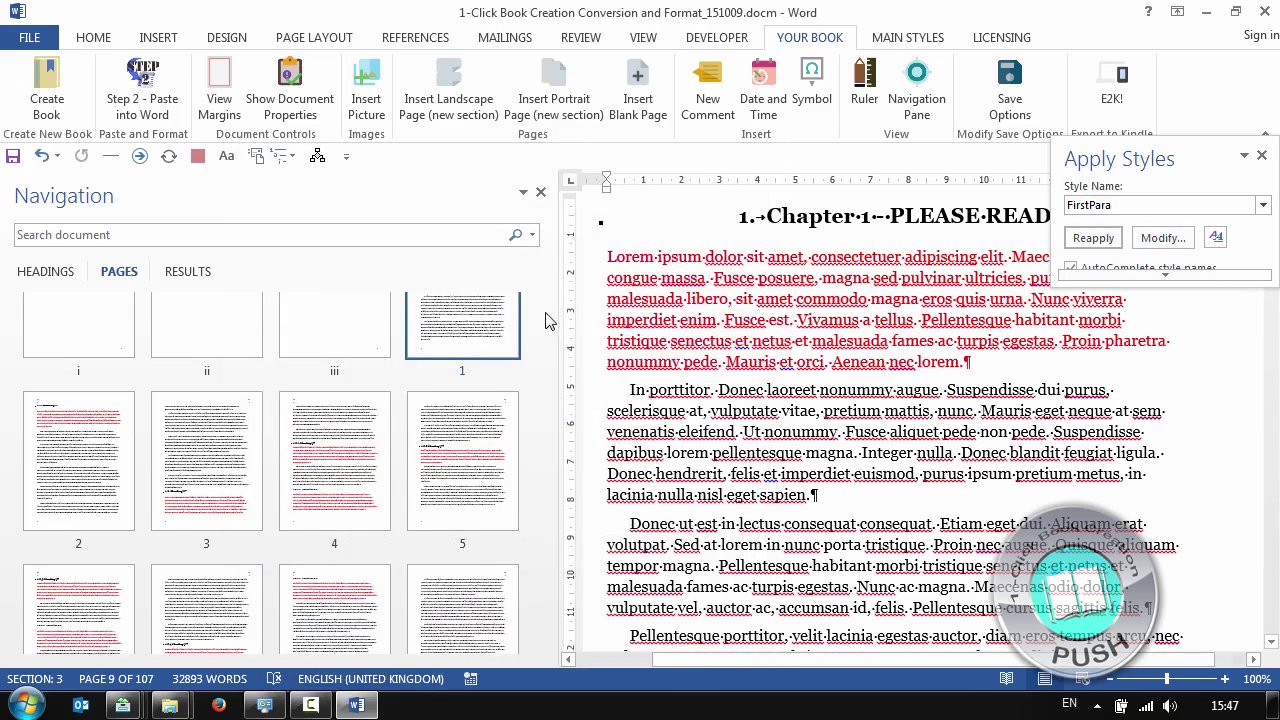
- Inspect the first-paragraph formatting across the book on pages 60, 61 and 73 and through to the last pages
drag(540, 334, 534, 503)
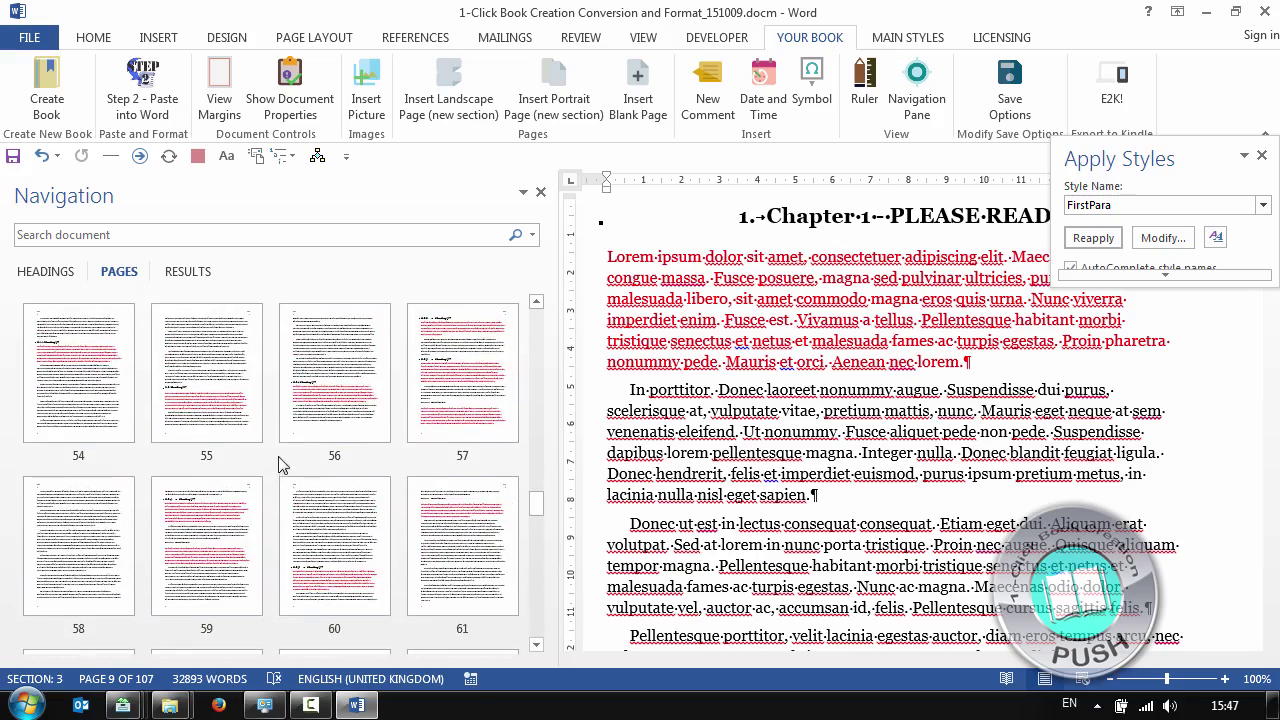
click(310, 515)
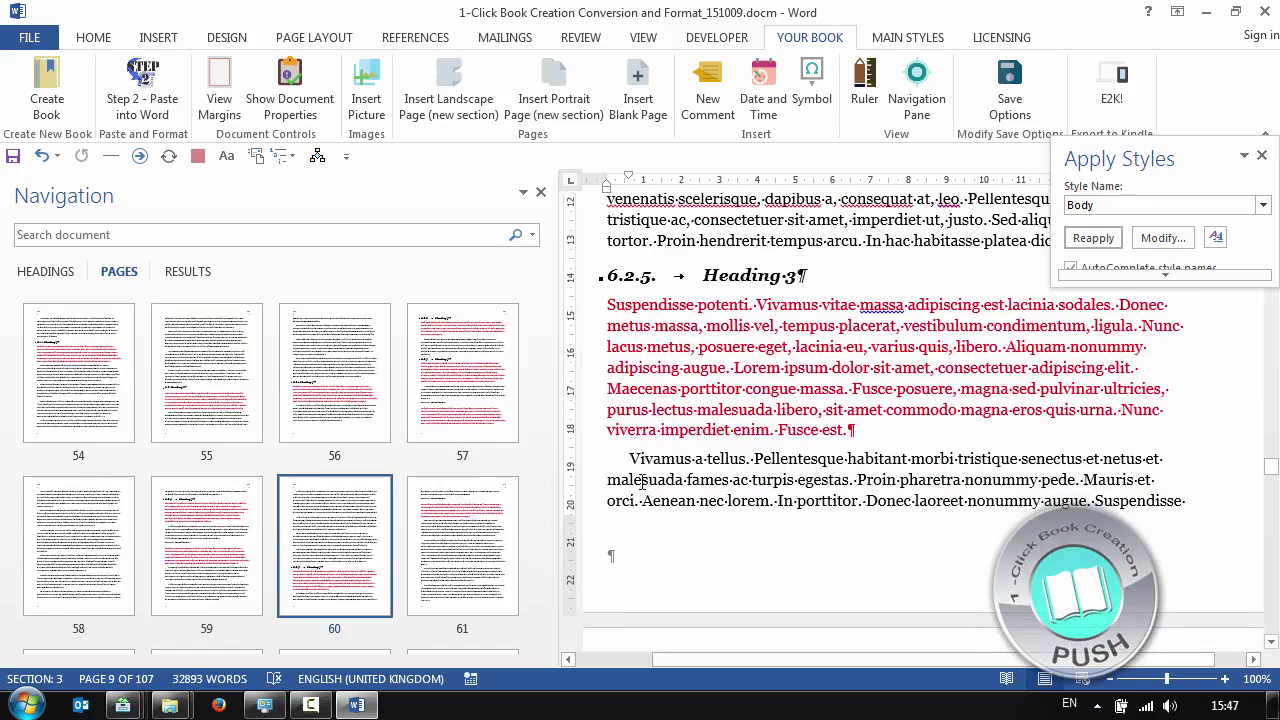
click(445, 565)
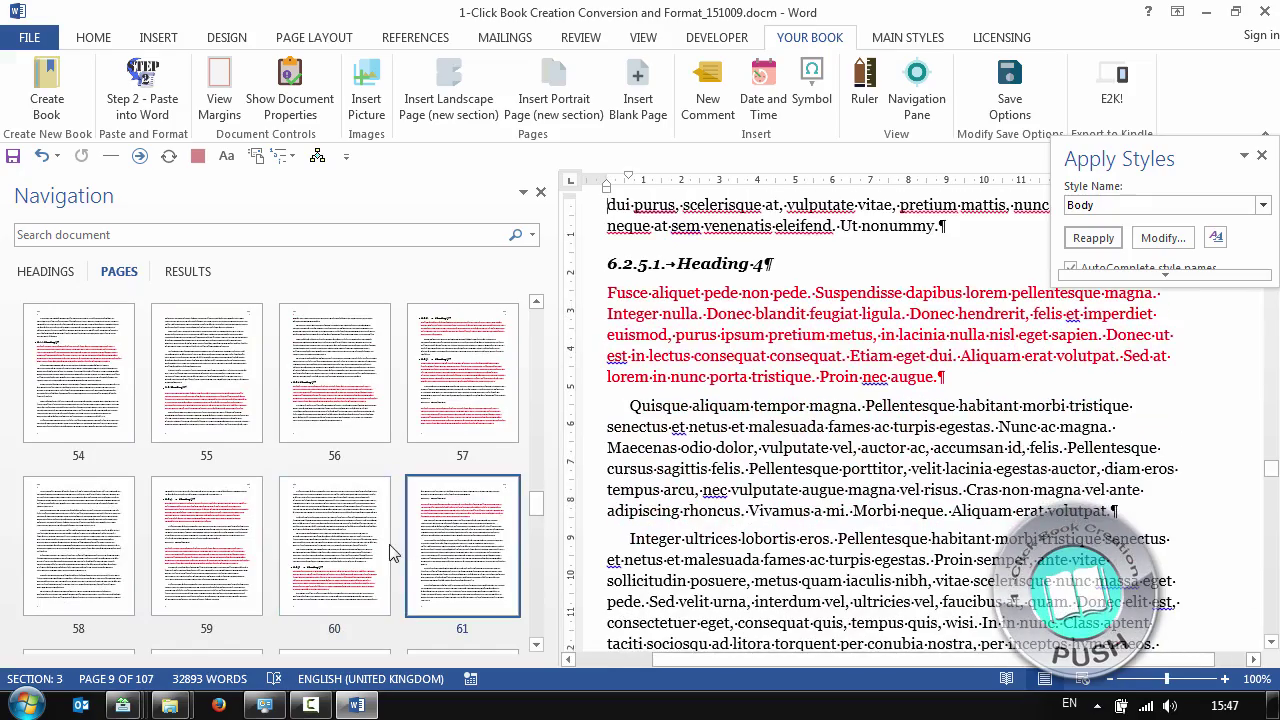
scroll(370, 540, down, 6)
click(460, 378)
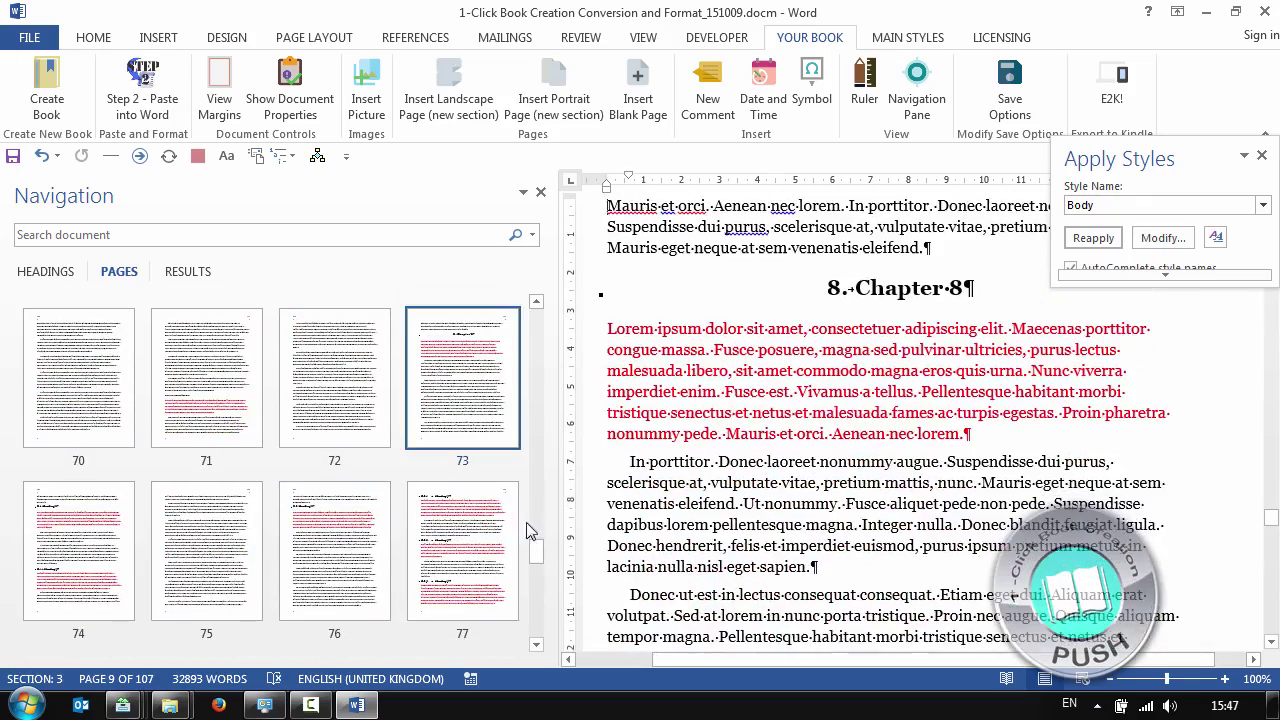
drag(530, 532, 540, 645)
- Modify the FirstPara style from the first paragraph of Chapter 8 to use the standard green font colour
click(828, 432)
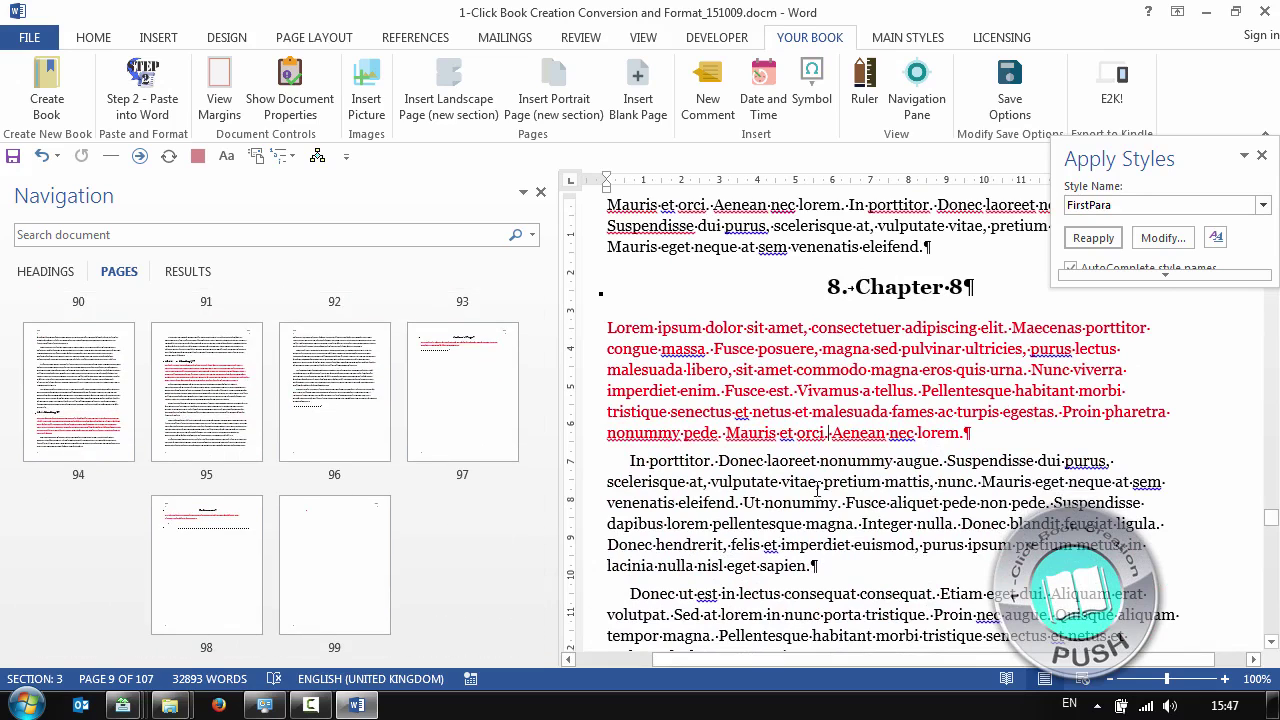
click(1160, 240)
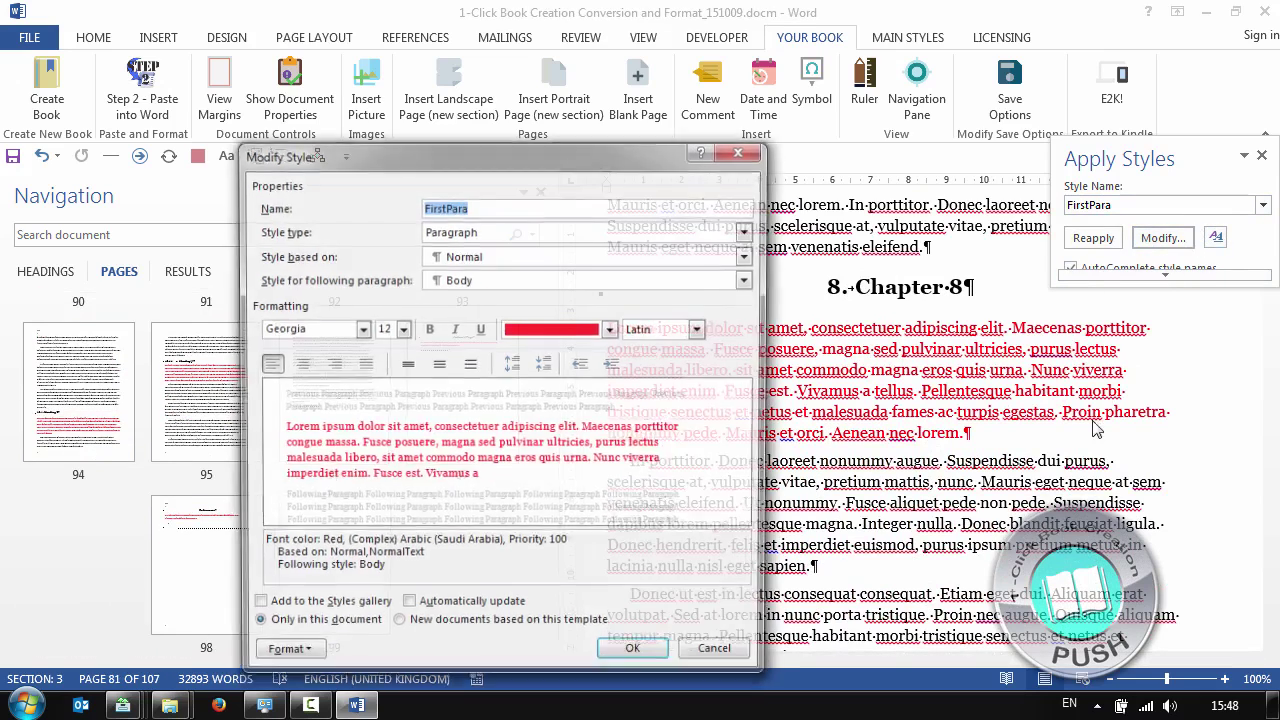
click(611, 329)
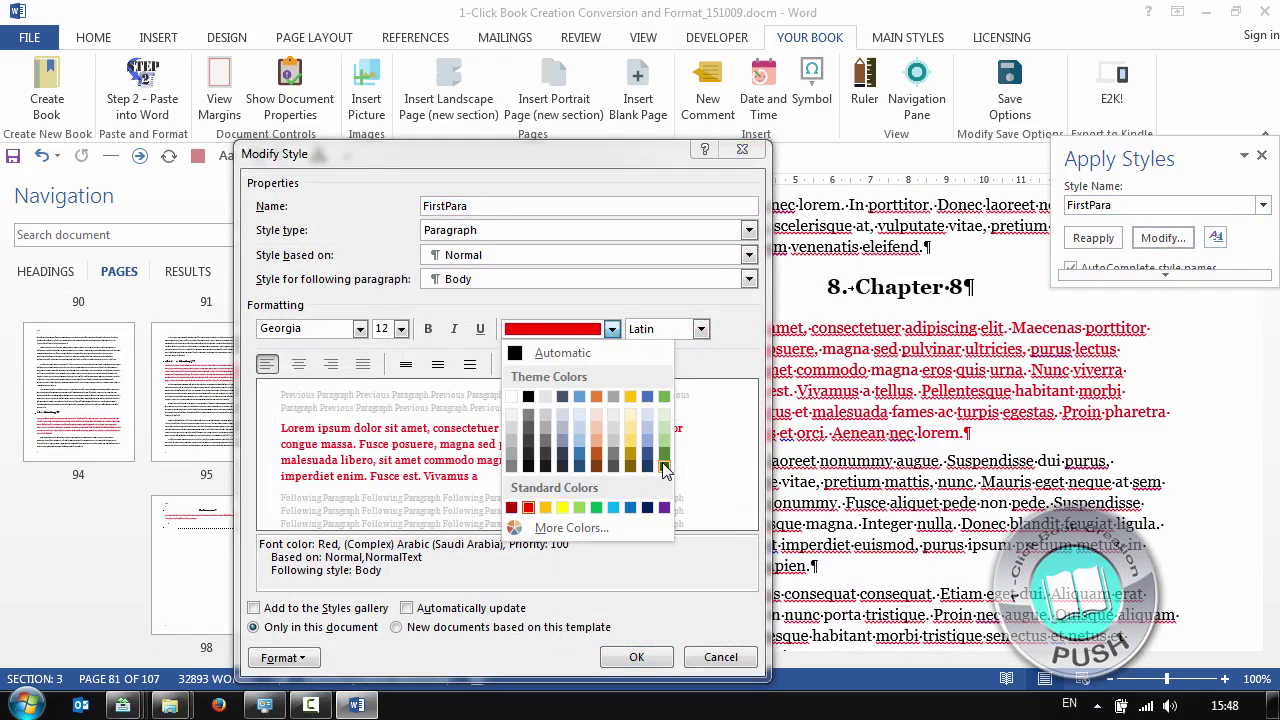
click(597, 507)
click(636, 656)
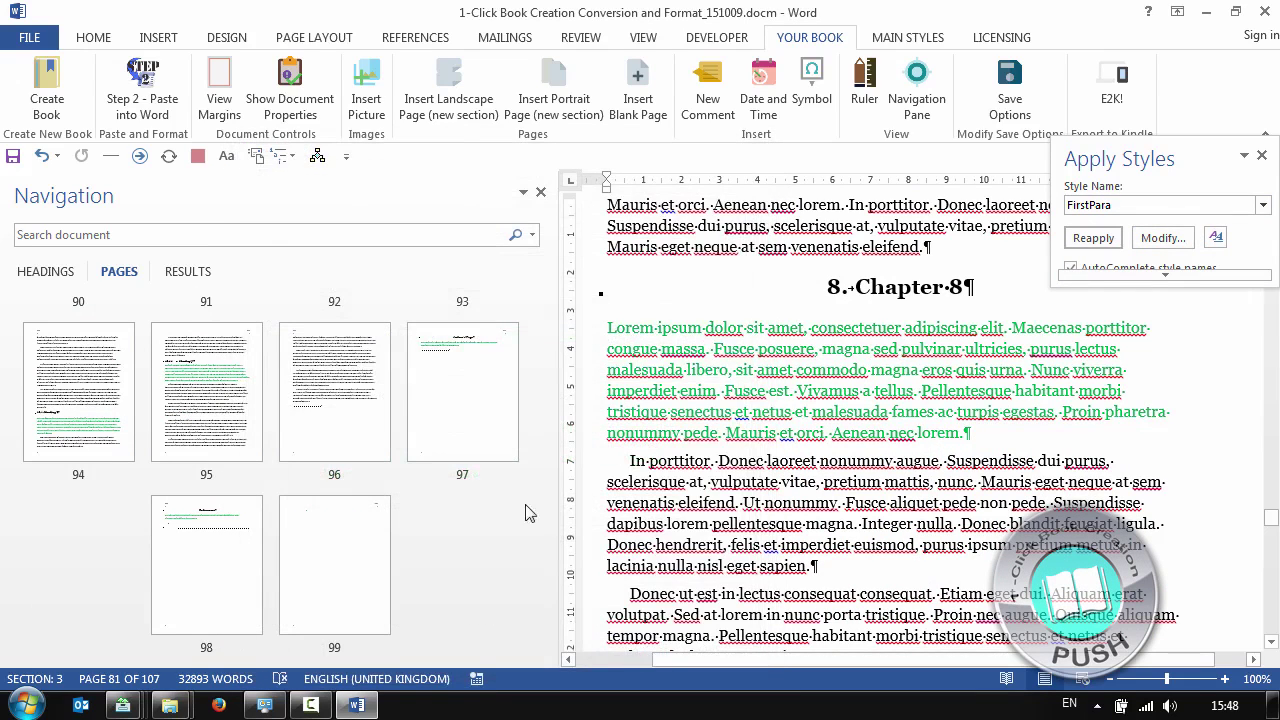
- Modify the Body style from the second paragraph of Chapter 8 to use the standard red font colour
click(745, 470)
click(1144, 243)
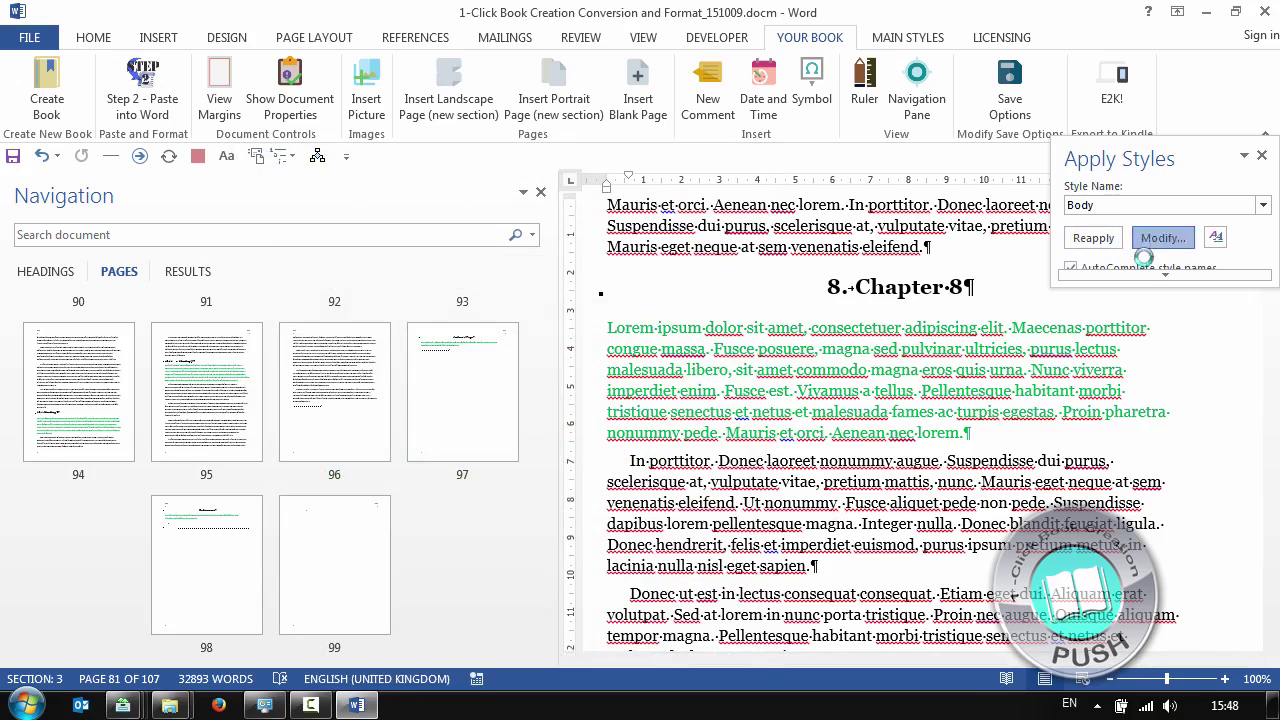
click(572, 330)
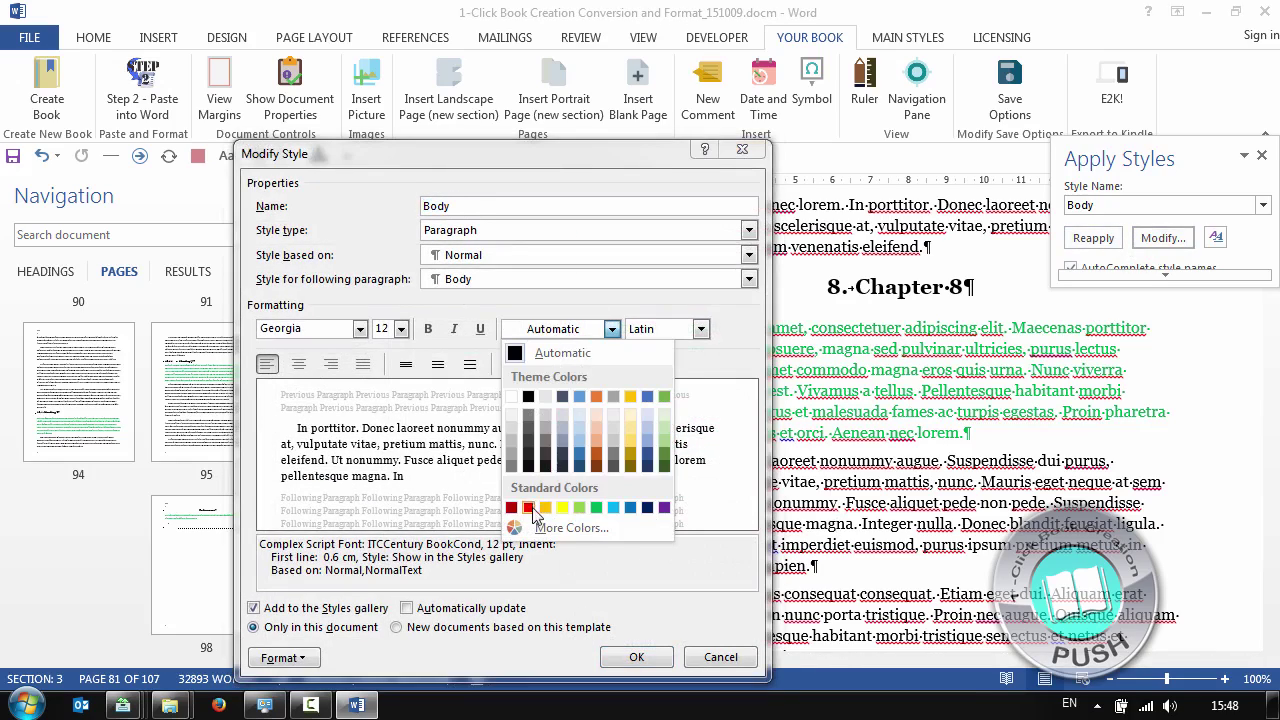
click(537, 503)
click(636, 656)
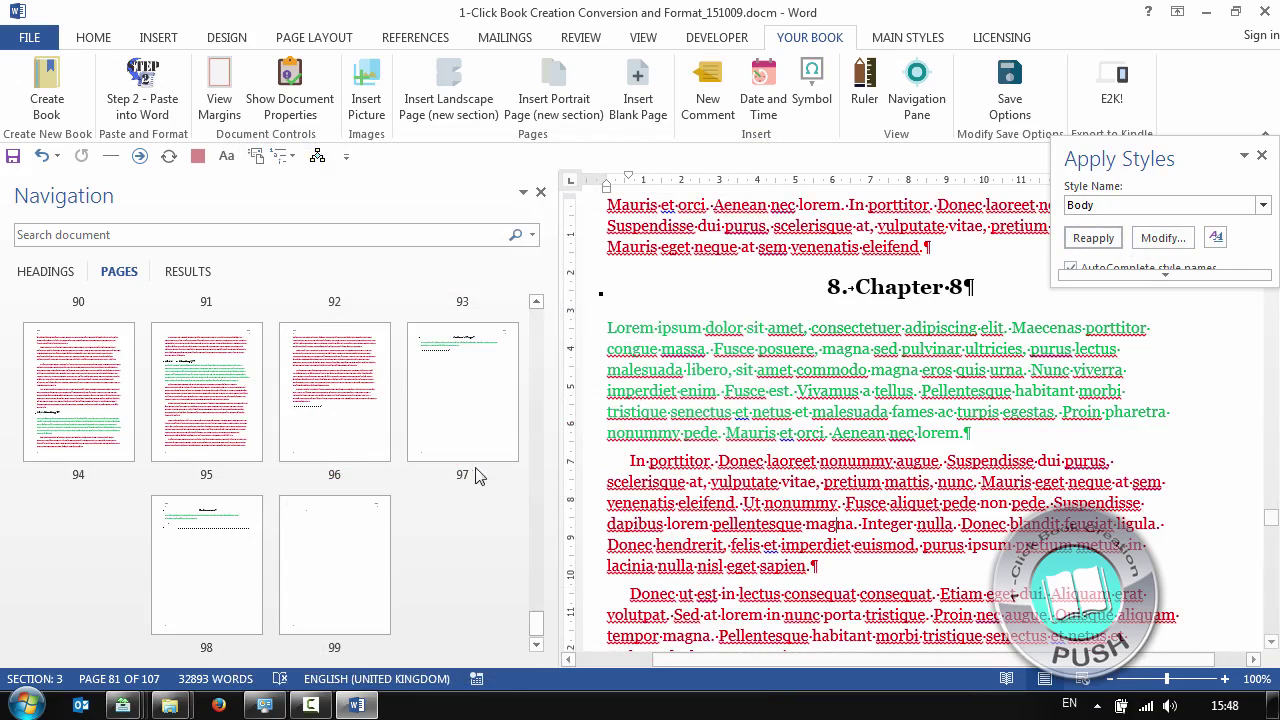
- Modify the FirstPara style from the first paragraph of Chapter 8 to use the Automatic font colour
drag(538, 640, 531, 305)
click(927, 330)
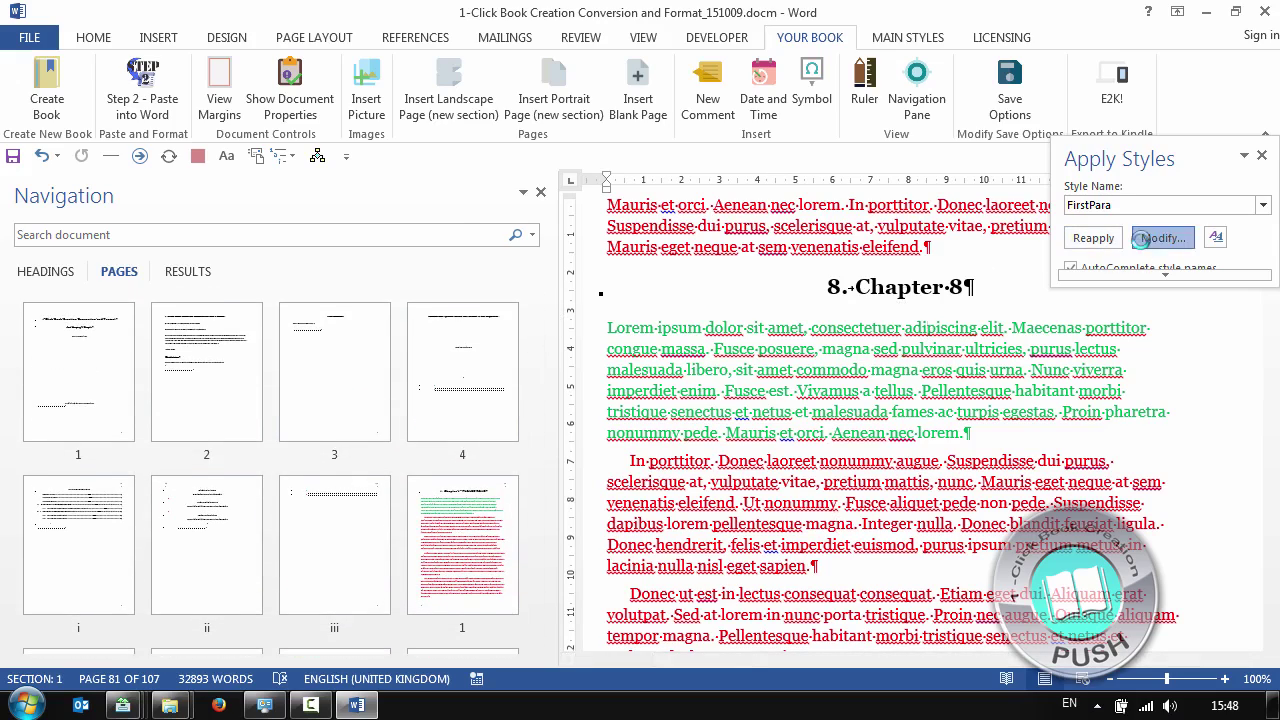
click(1150, 238)
click(611, 329)
click(528, 358)
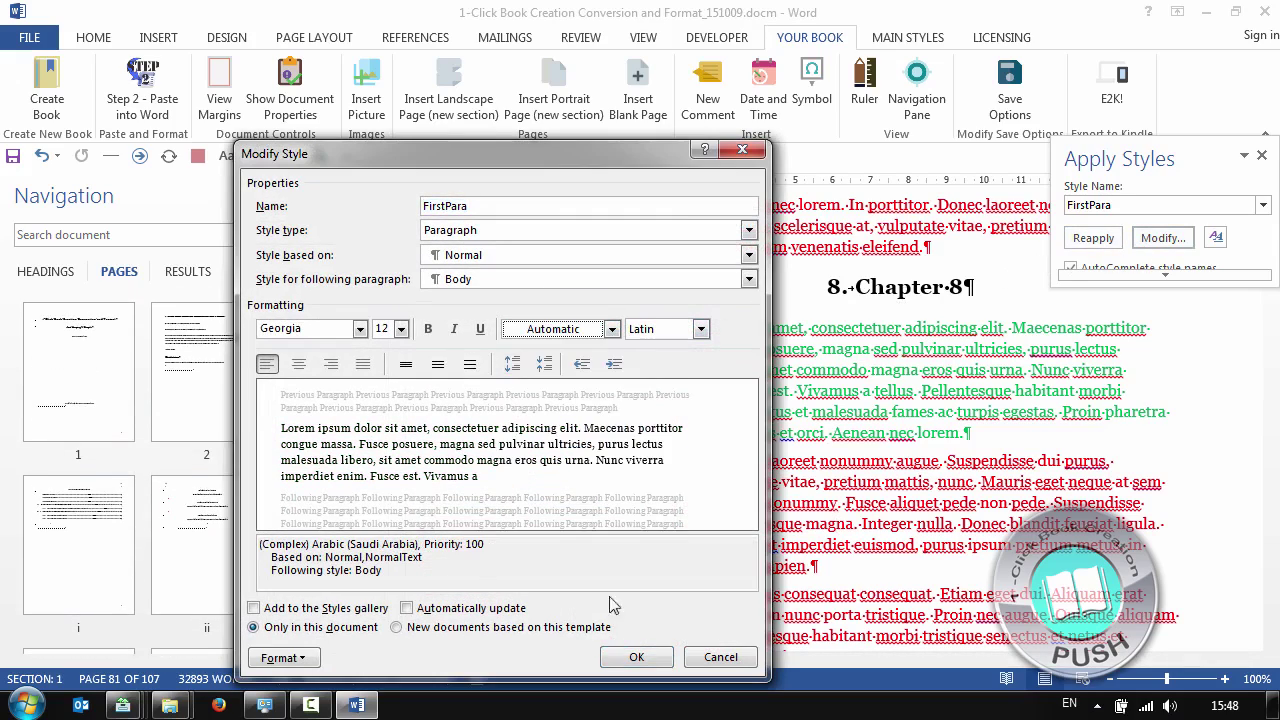
click(636, 657)
- Modify the Body style from the second paragraph of Chapter 8 to use the Automatic font colour
click(929, 508)
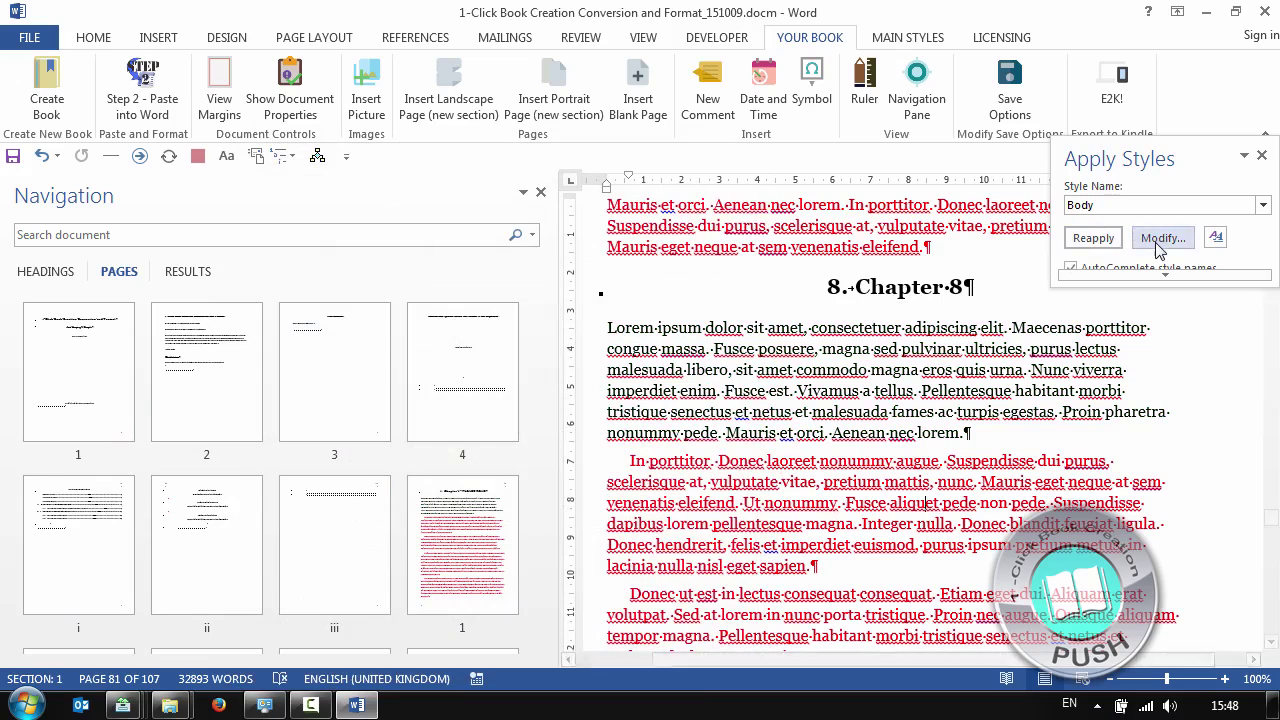
click(1163, 238)
click(611, 329)
click(528, 358)
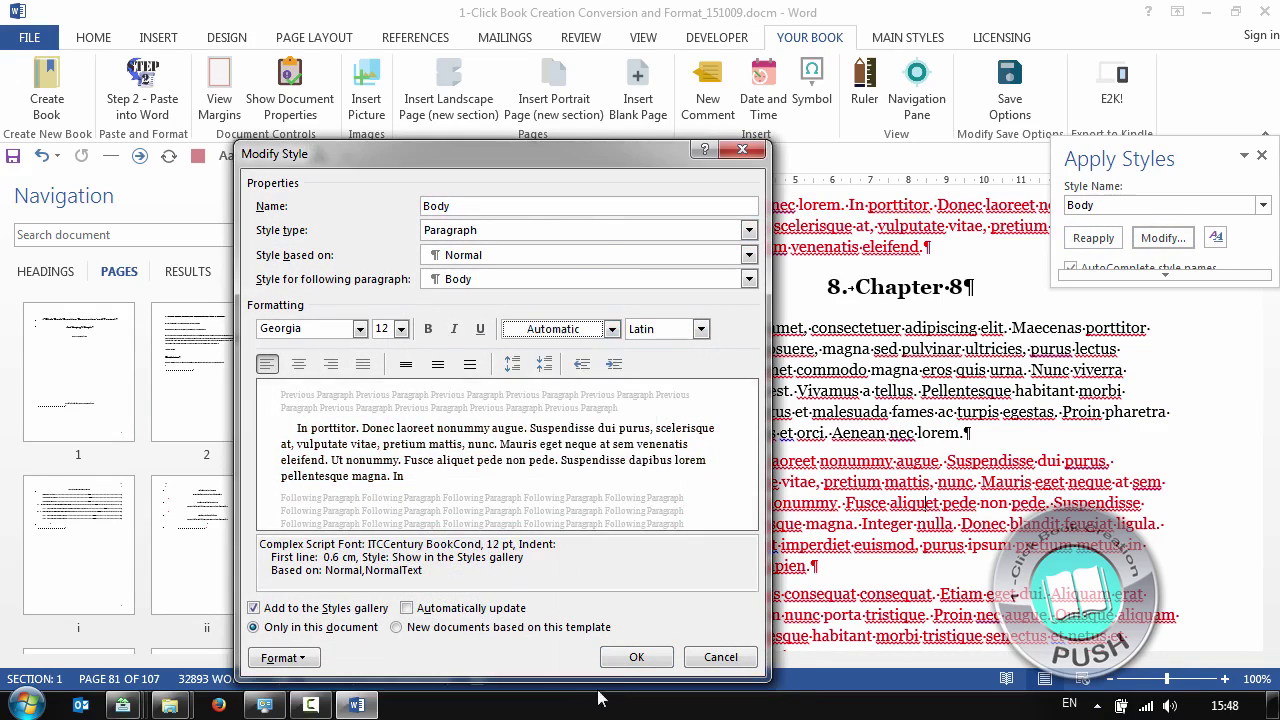
click(636, 657)
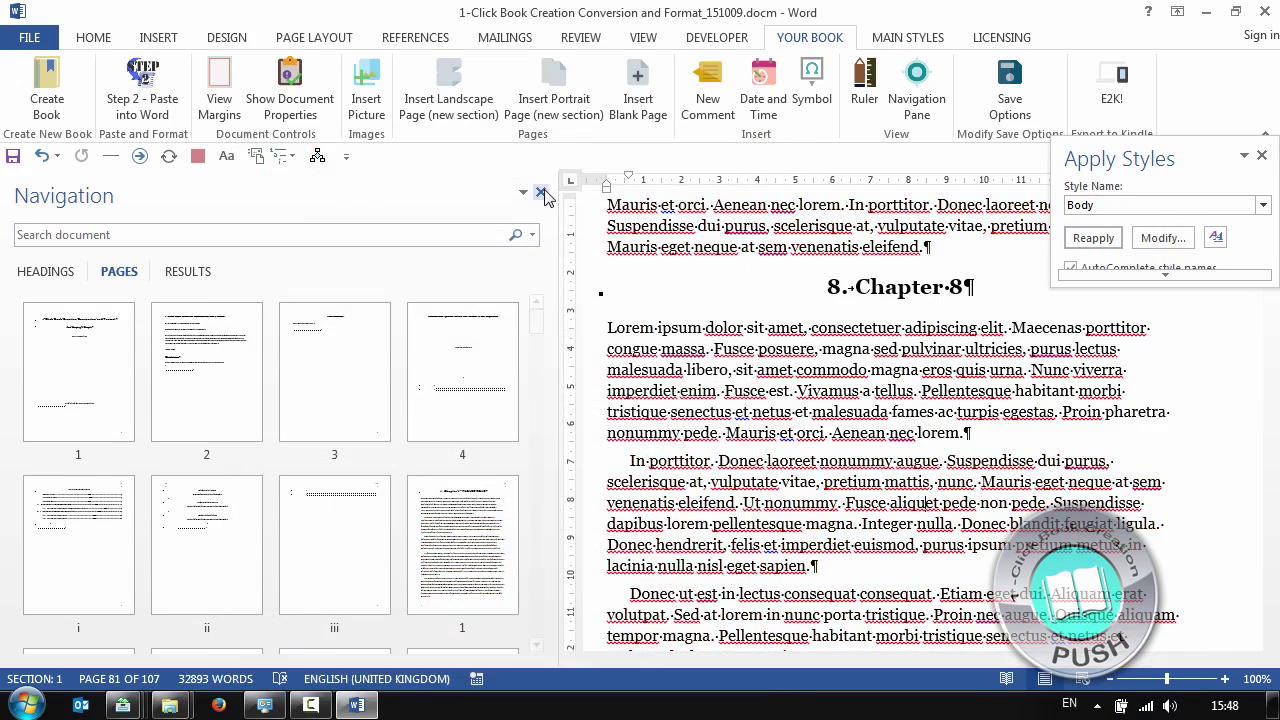
- Show the document's heading outline instead of the page thumbnails and make the navigation area narrower
click(45, 271)
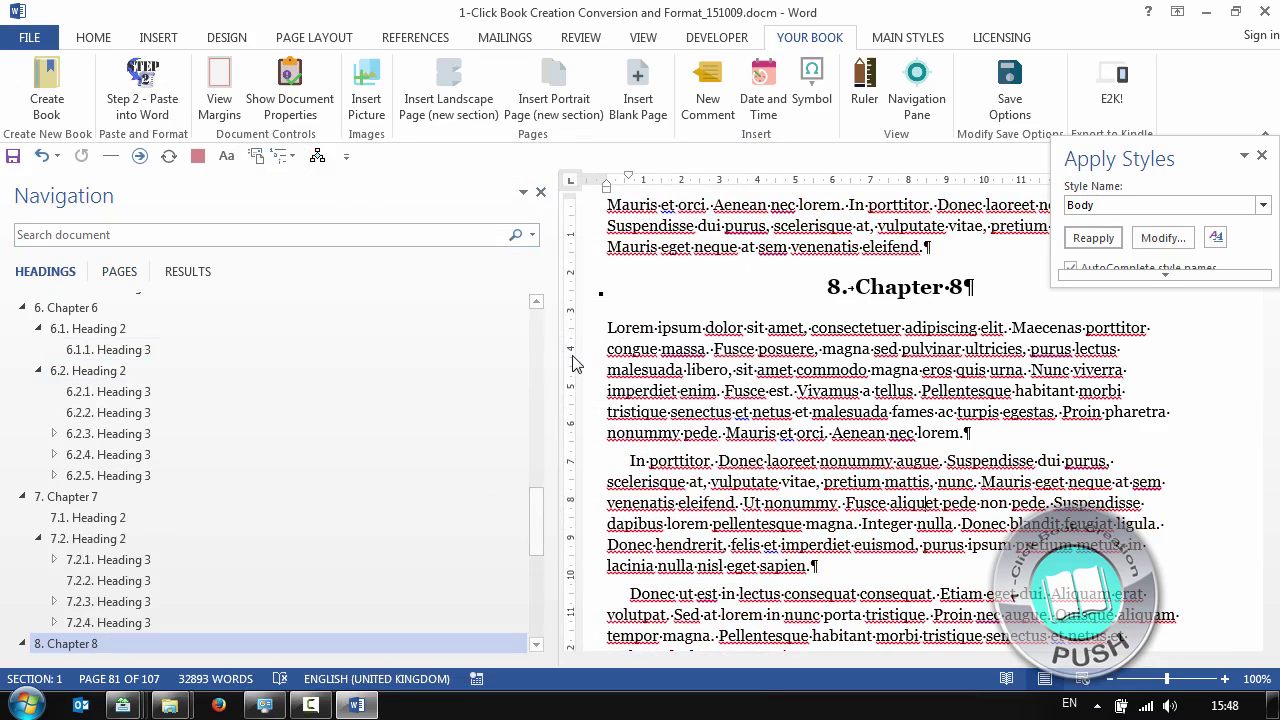
drag(552, 358, 315, 360)
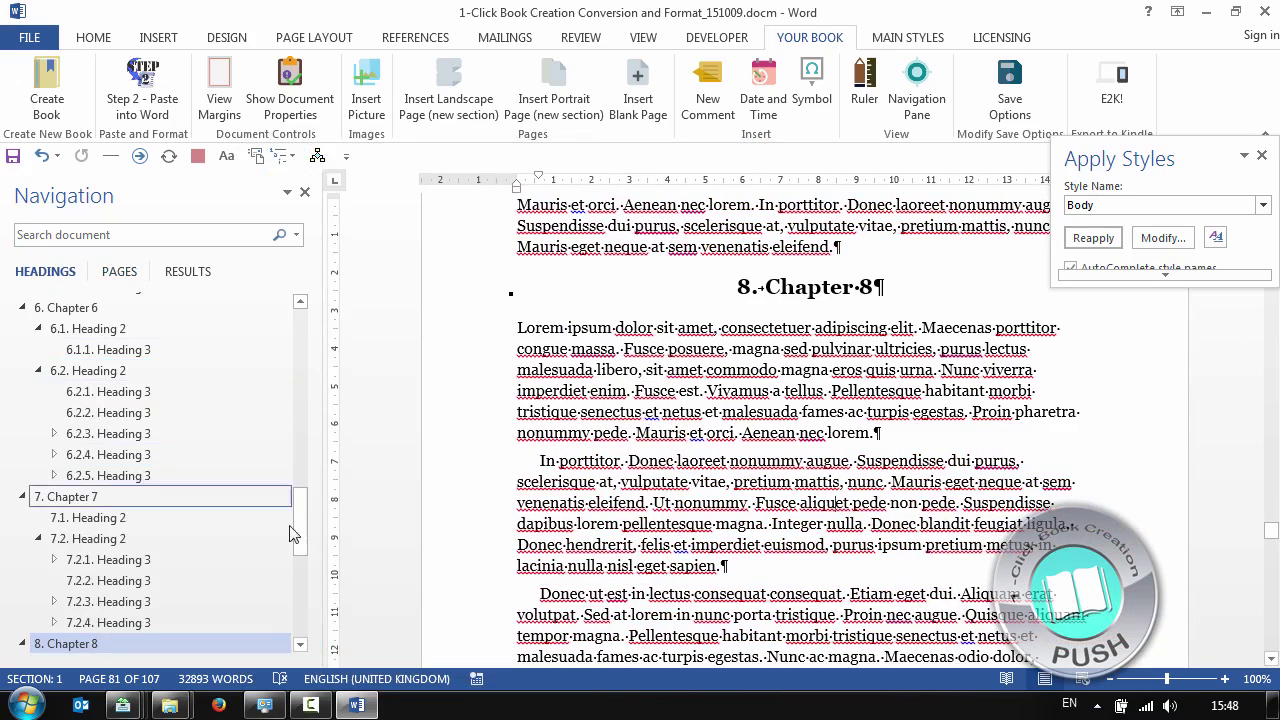
drag(300, 525, 309, 316)
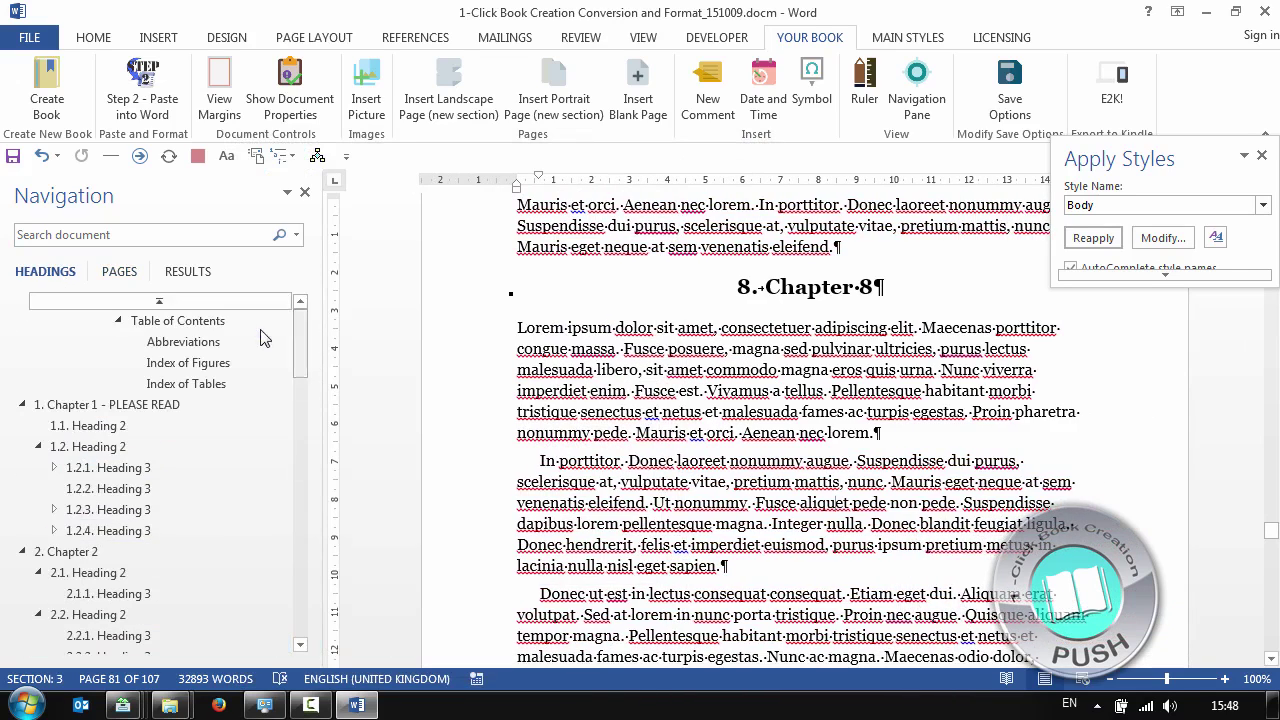
- Update the table of contents and follow its entry for section 9.1 Heading 2 to that heading
click(890, 40)
click(397, 103)
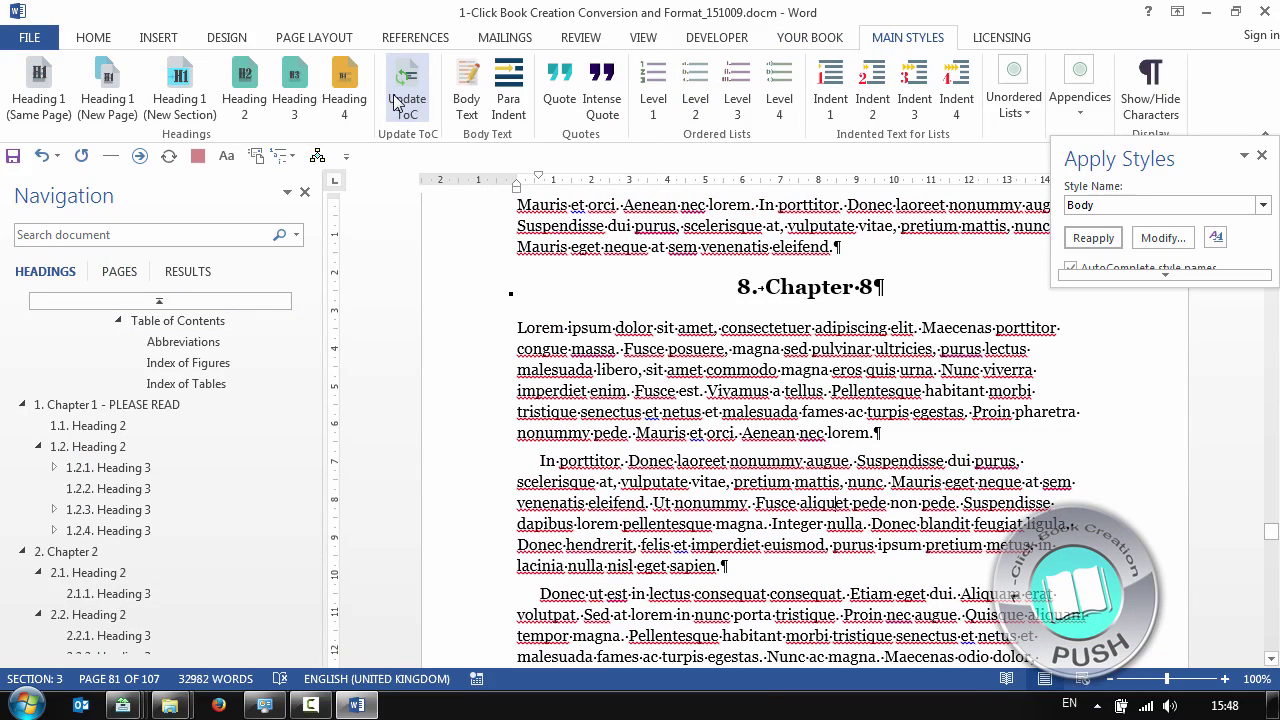
click(165, 321)
scroll(731, 360, down, 10)
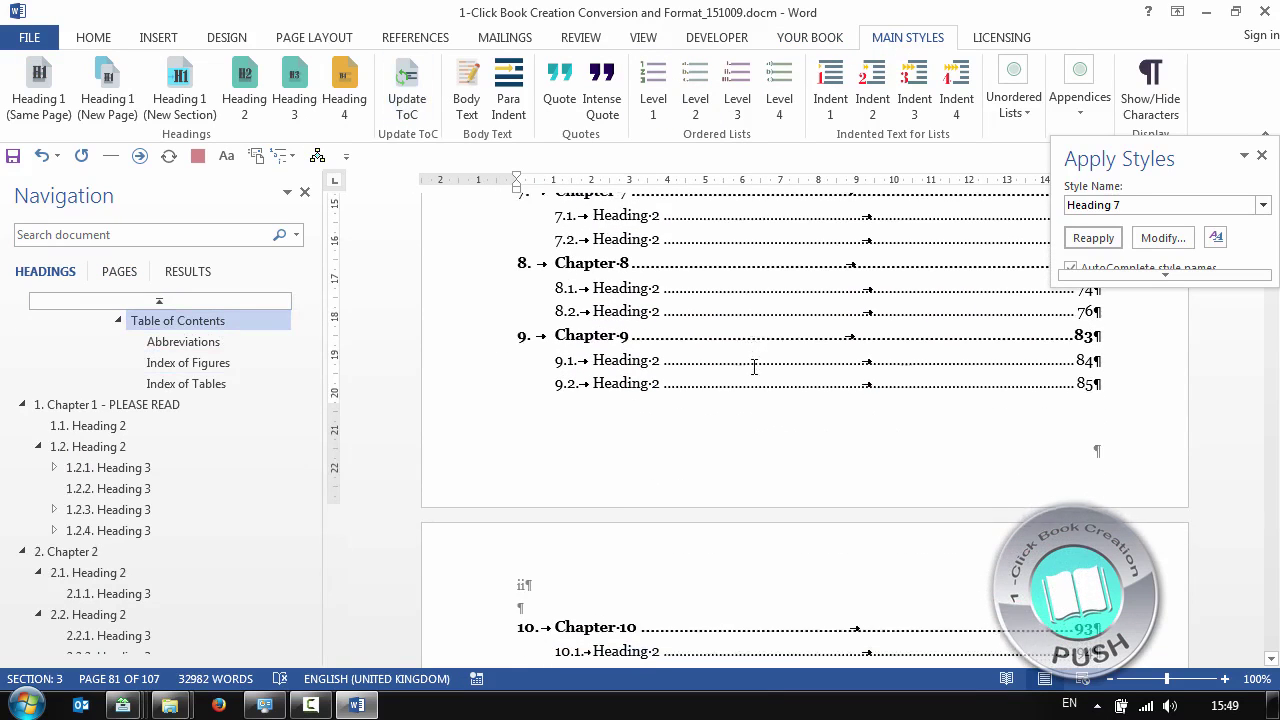
ctrl+click(869, 362)
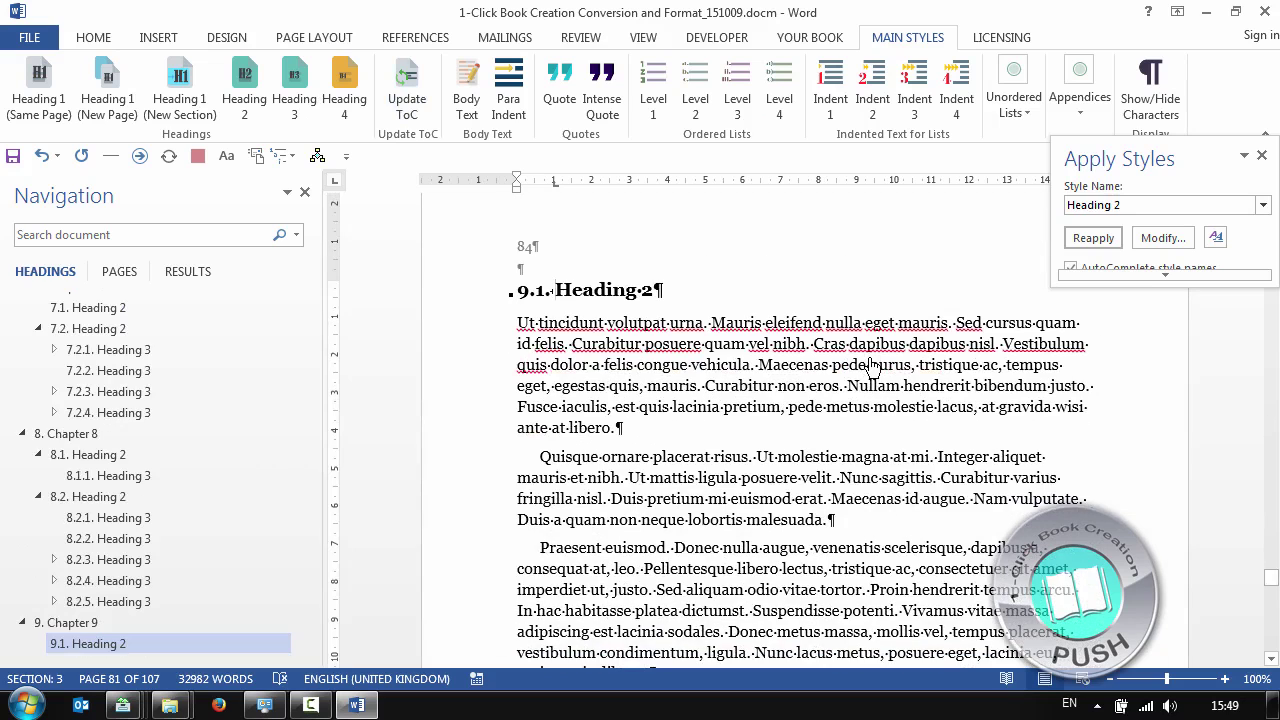